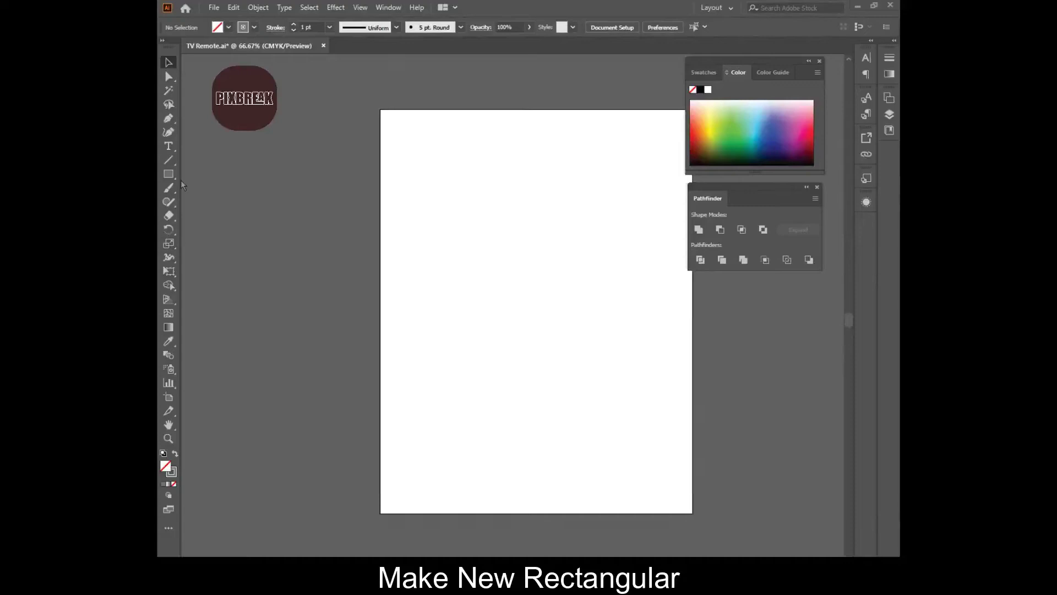
Step: Draw a tall rectangle for the remote body, narrow and lengthen it, and softly round its corners
{"action": "left_click", "coordinate": [170, 176]}
{"action": "left_click_drag", "start_coordinate": [478, 180], "coordinate": [639, 441]}
{"action": "left_click", "coordinate": [167, 62]}
{"action": "left_click_drag", "start_coordinate": [638, 311], "coordinate": [619, 312]}
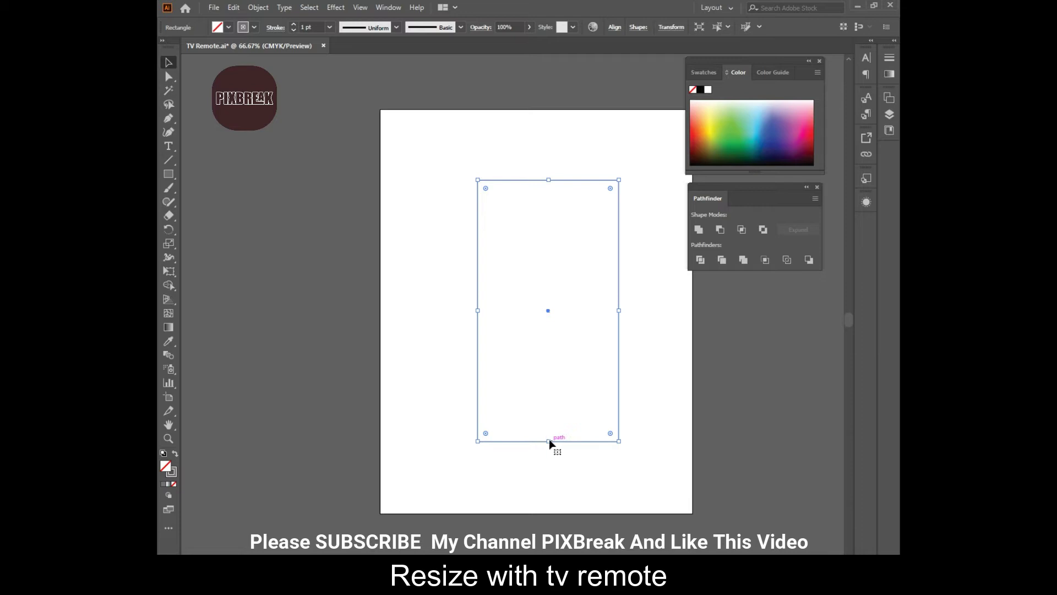
{"action": "left_click_drag", "start_coordinate": [549, 441], "coordinate": [549, 476]}
{"action": "left_click_drag", "start_coordinate": [486, 189], "coordinate": [486, 196]}
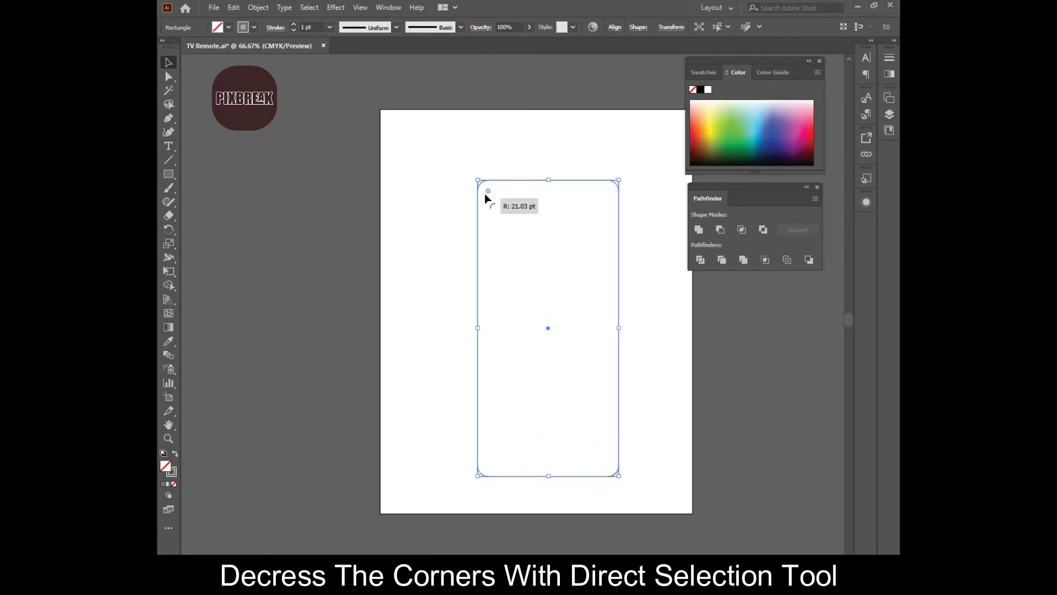
{"action": "left_click", "coordinate": [370, 213]}
Step: Draw a small rounded oval button at the body's top-left and copy it to the top-right
{"action": "key", "text": "m"}
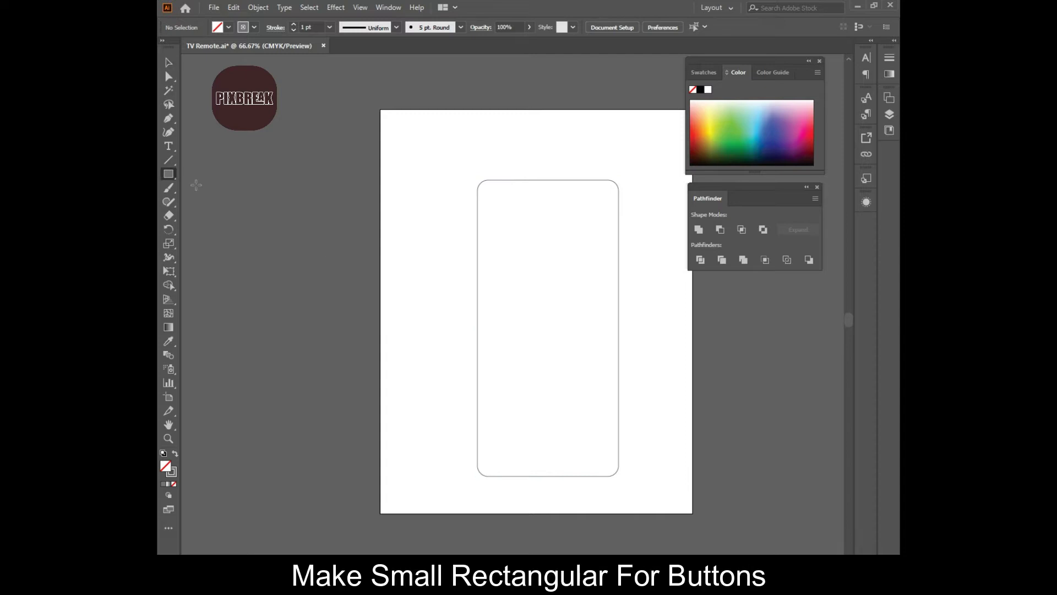
{"action": "mouse_move", "coordinate": [401, 245]}
{"action": "left_mouse_down"}
{"action": "mouse_move", "coordinate": [435, 255]}
{"action": "mouse_move", "coordinate": [489, 194]}
{"action": "left_mouse_up"}
{"action": "left_click", "coordinate": [169, 76]}
{"action": "key", "text": "v"}
{"action": "key", "text": "a"}
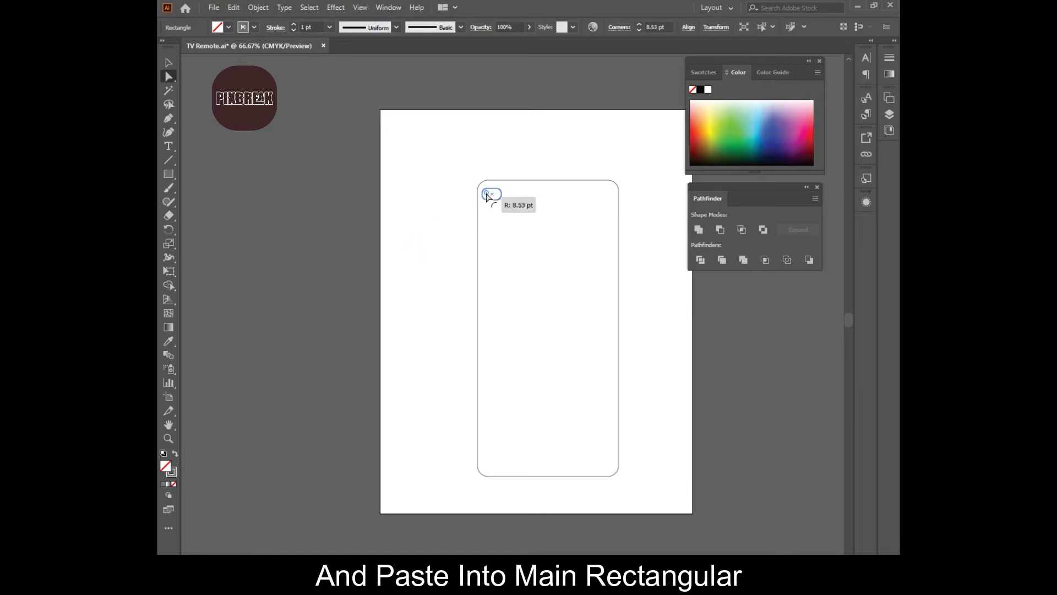
{"action": "key", "text": "ctrl+z"}
{"action": "left_click", "coordinate": [169, 62]}
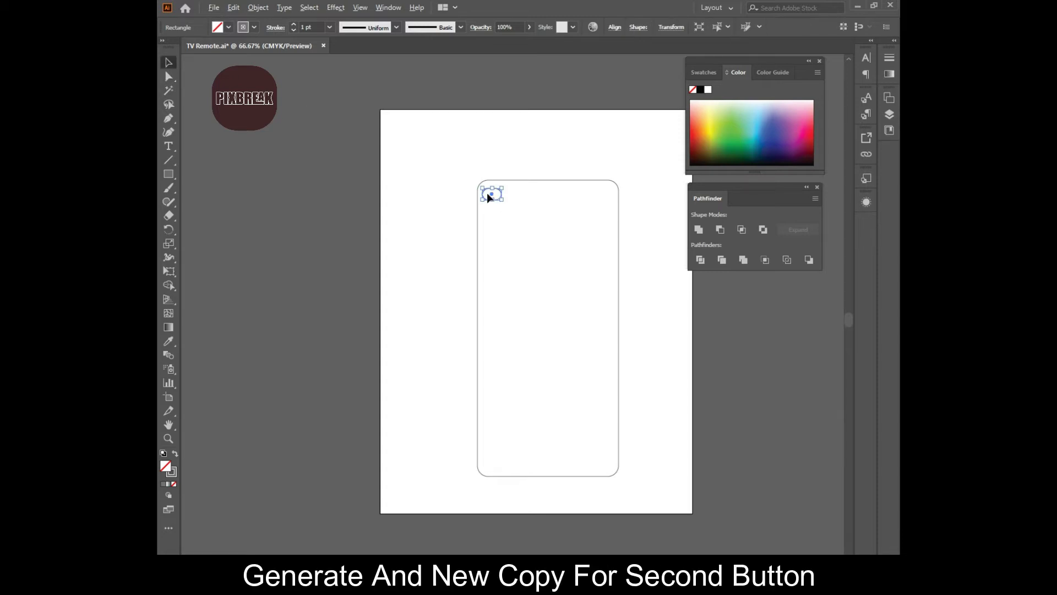
{"action": "left_click_drag", "start_coordinate": [492, 194], "coordinate": [602, 194]}
Step: Group the two ovals and centre all shapes horizontally with the body
{"action": "left_click", "coordinate": [492, 194], "text": "shift"}
{"action": "right_click", "coordinate": [490, 194]}
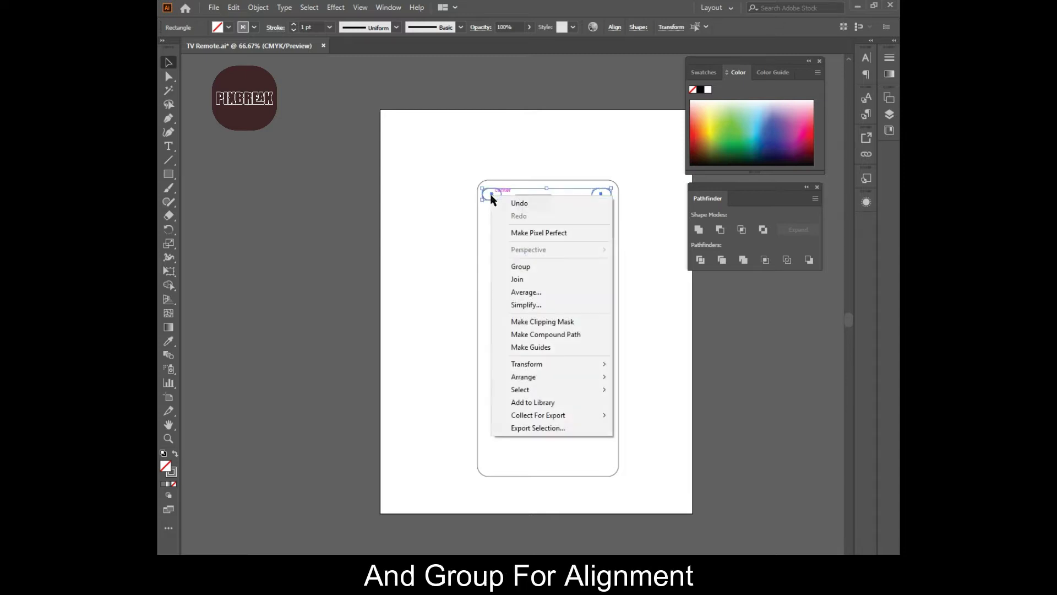
{"action": "left_click", "coordinate": [551, 267]}
{"action": "left_click", "coordinate": [652, 184]}
{"action": "left_click_drag", "start_coordinate": [656, 169], "coordinate": [461, 500]}
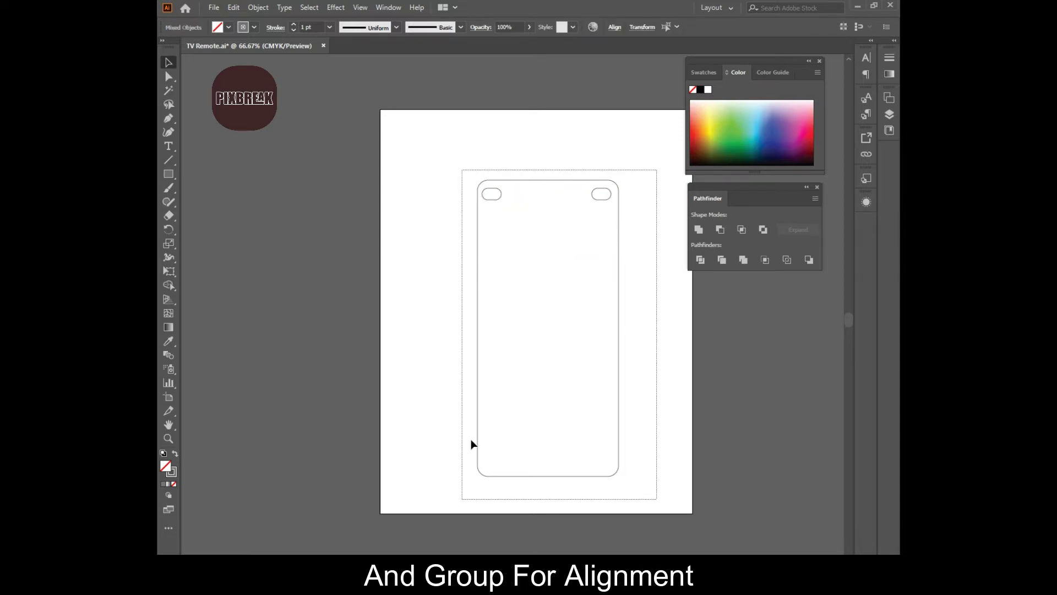
{"action": "left_click", "coordinate": [615, 27]}
{"action": "left_click", "coordinate": [518, 60]}
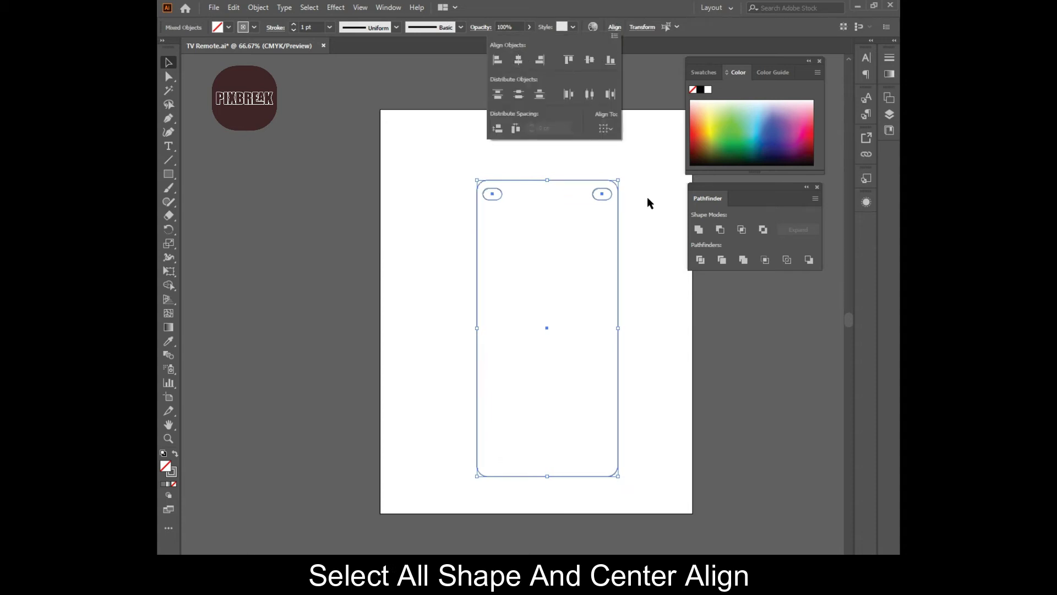
{"action": "left_click", "coordinate": [647, 249]}
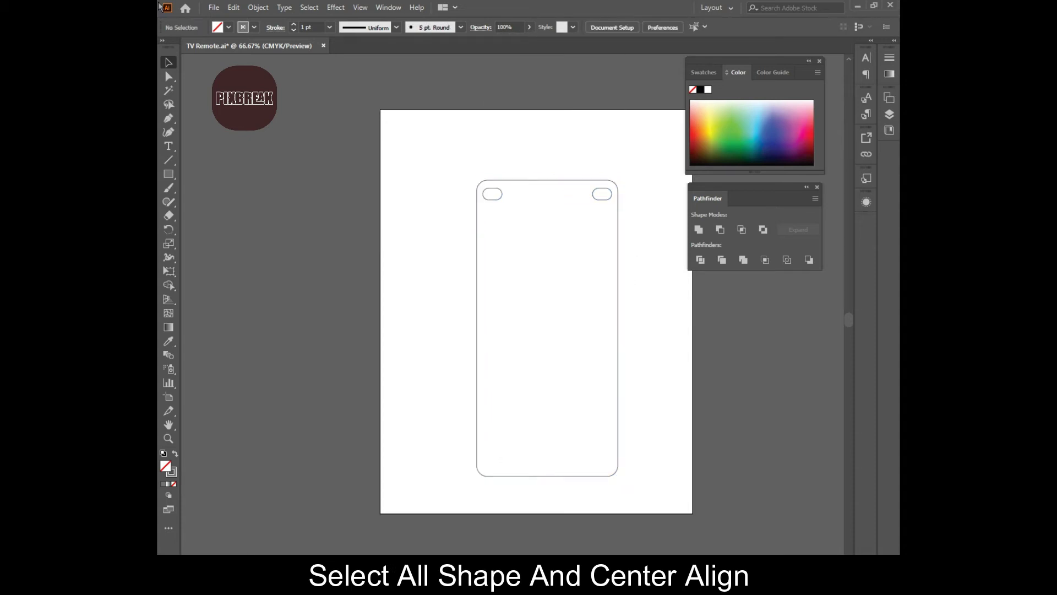
Step: Draw a small rectangle inside the body and repeat copies into a row of four
{"action": "key", "text": "m"}
{"action": "left_click_drag", "start_coordinate": [419, 233], "coordinate": [441, 242]}
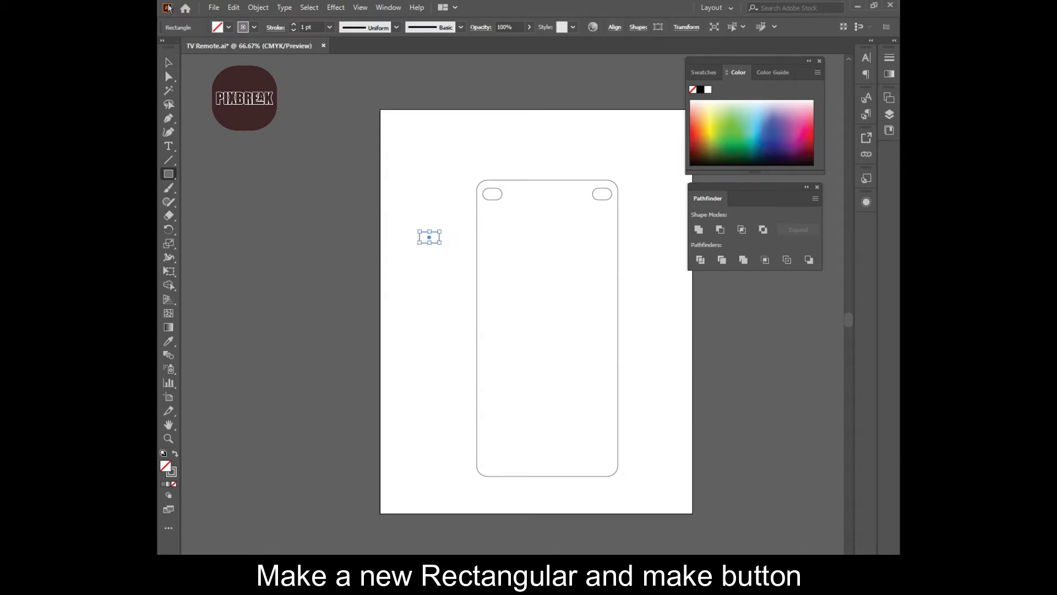
{"action": "left_click", "coordinate": [169, 62]}
{"action": "mouse_move", "coordinate": [430, 240]}
{"action": "left_mouse_down"}
{"action": "mouse_move", "coordinate": [493, 215]}
{"action": "mouse_move", "coordinate": [528, 215]}
{"action": "left_mouse_up"}
{"action": "key", "text": "ctrl+z"}
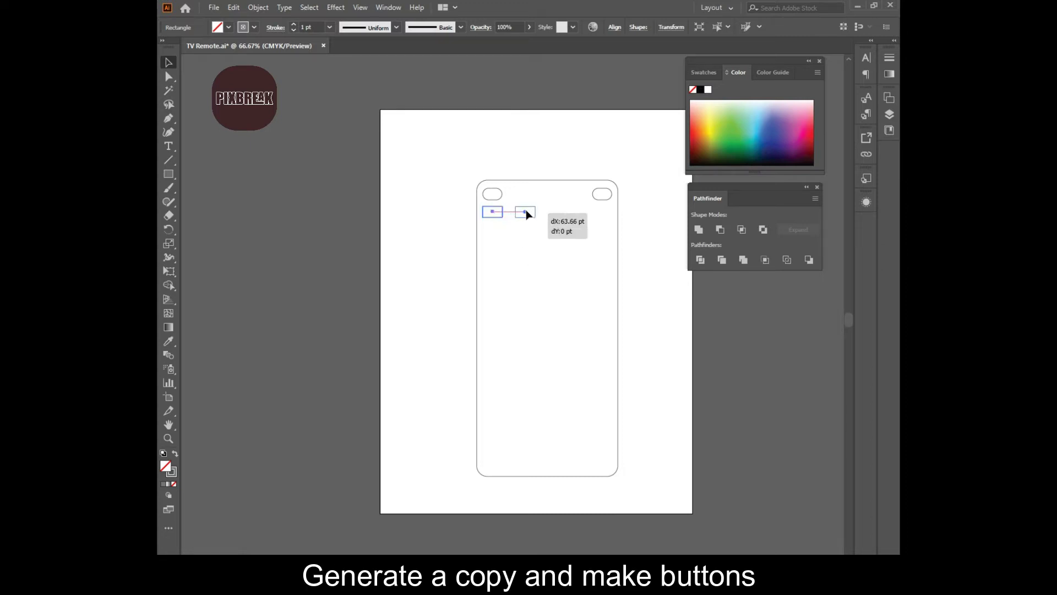
{"action": "key", "text": "a"}
{"action": "key", "text": "ctrl+d"}
{"action": "key", "text": "ctrl+d"}
{"action": "left_click", "coordinate": [590, 226]}
Step: Group the four-rectangle row, centre it horizontally on the body, and copy it just below
{"action": "left_click_drag", "start_coordinate": [593, 222], "coordinate": [488, 209]}
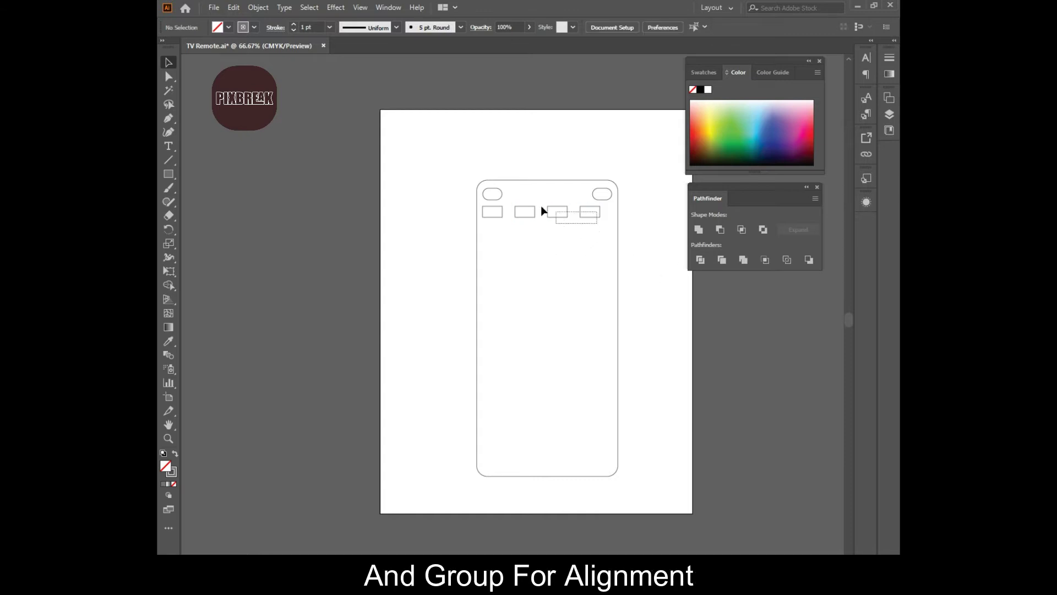
{"action": "right_click", "coordinate": [497, 215]}
{"action": "left_click", "coordinate": [526, 282]}
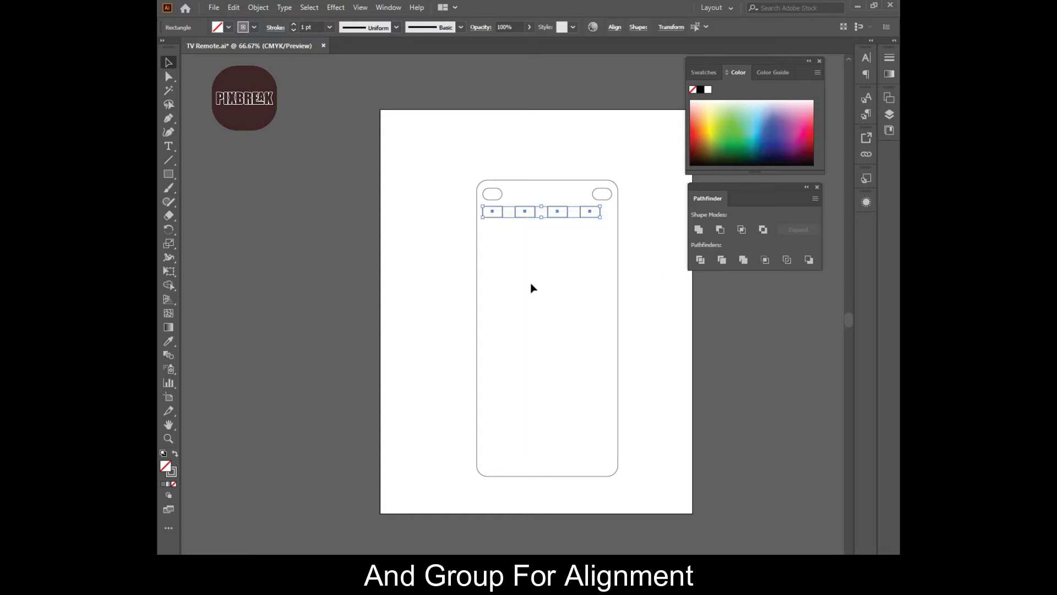
{"action": "left_click_drag", "start_coordinate": [657, 162], "coordinate": [444, 514]}
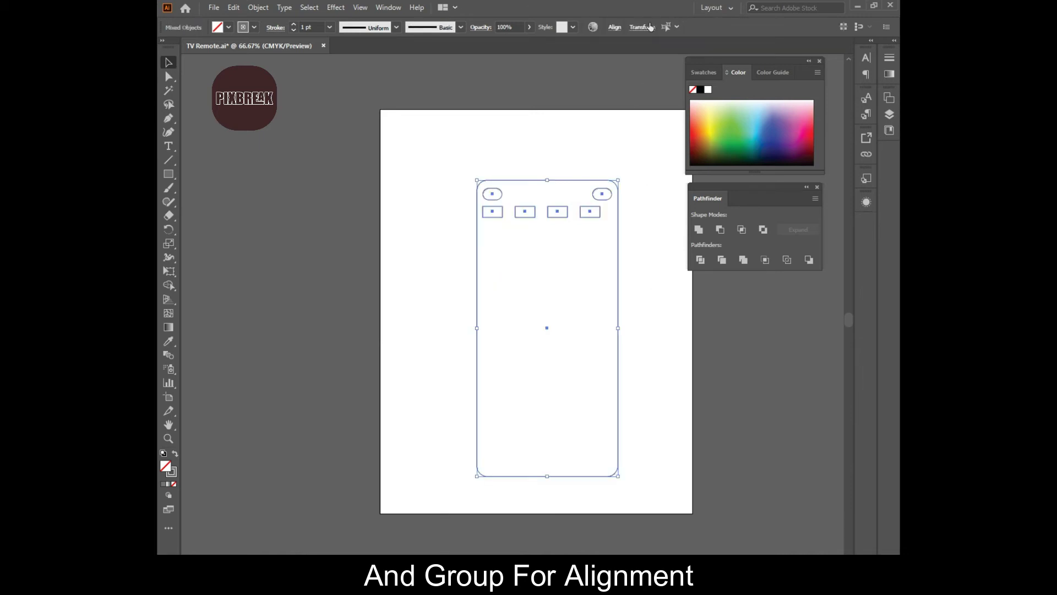
{"action": "left_click", "coordinate": [614, 28]}
{"action": "left_click", "coordinate": [519, 59]}
{"action": "left_click", "coordinate": [538, 217]}
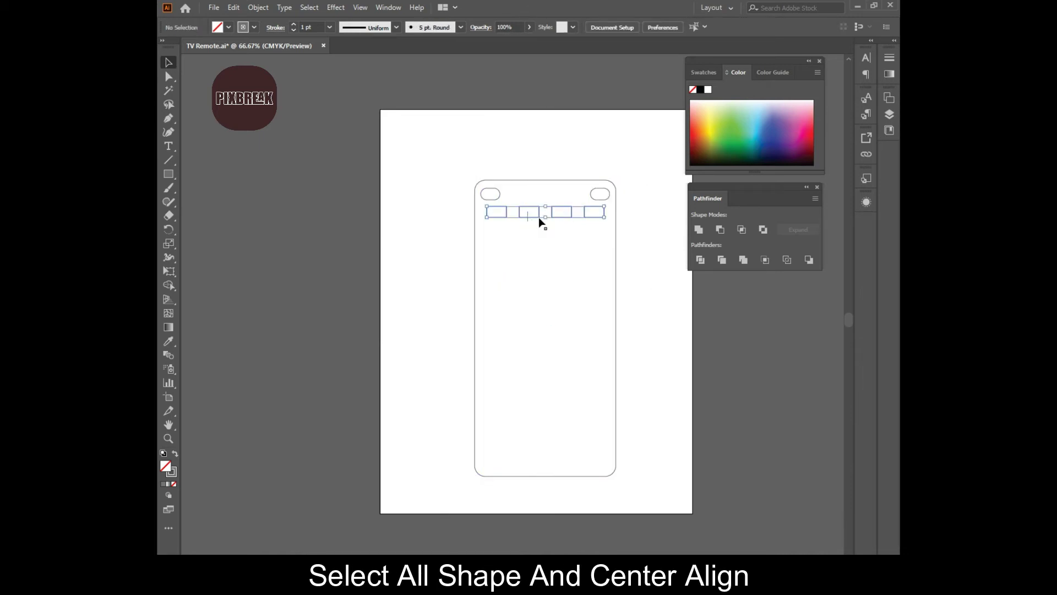
{"action": "left_click", "coordinate": [557, 218]}
{"action": "left_click_drag", "start_coordinate": [557, 220], "coordinate": [556, 236]}
Step: Repeat the row copy into five rows and give the lower rows pill-shaped rounded corners
{"action": "key", "text": "ctrl+d"}
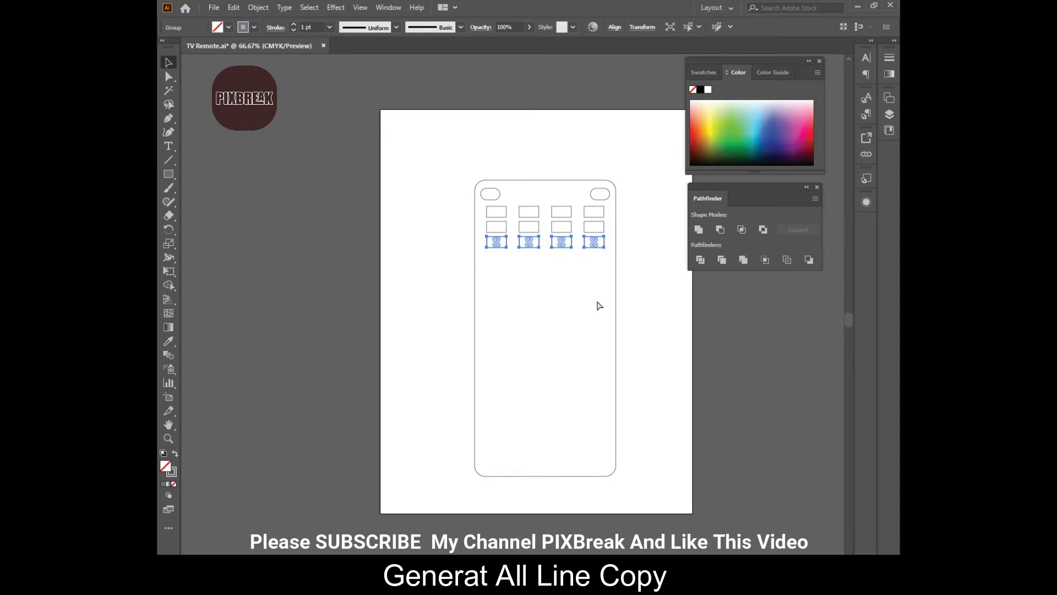
{"action": "key", "text": "ctrl+d"}
{"action": "key", "text": "ctrl+d"}
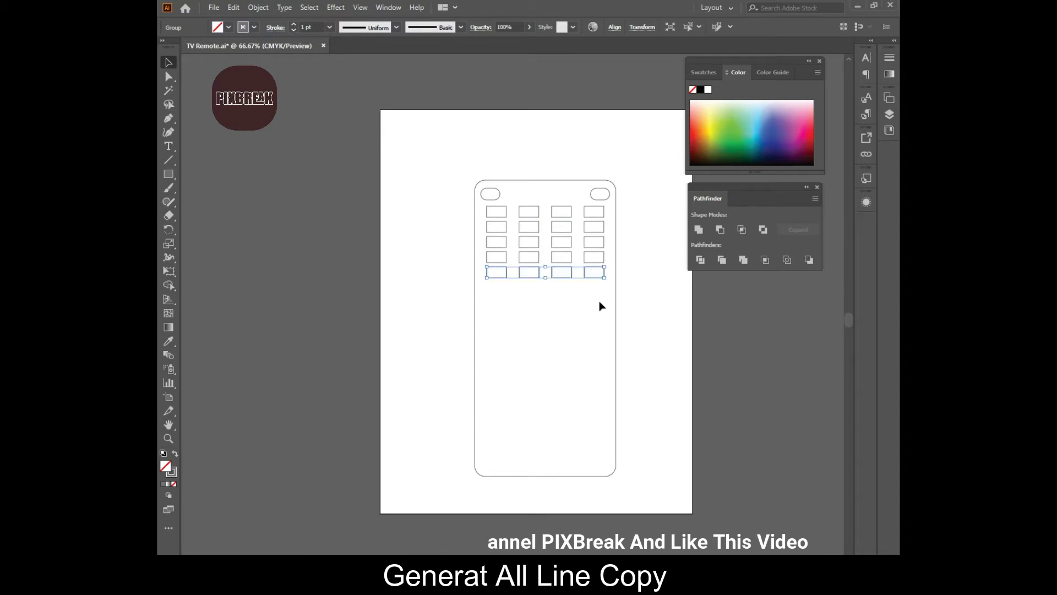
{"action": "left_click", "coordinate": [528, 253], "text": "shift"}
{"action": "left_click", "coordinate": [530, 225], "text": "shift"}
{"action": "key", "text": "a"}
{"action": "left_click_drag", "start_coordinate": [497, 228], "coordinate": [493, 229]}
{"action": "left_click", "coordinate": [169, 63]}
{"action": "left_click", "coordinate": [665, 335]}
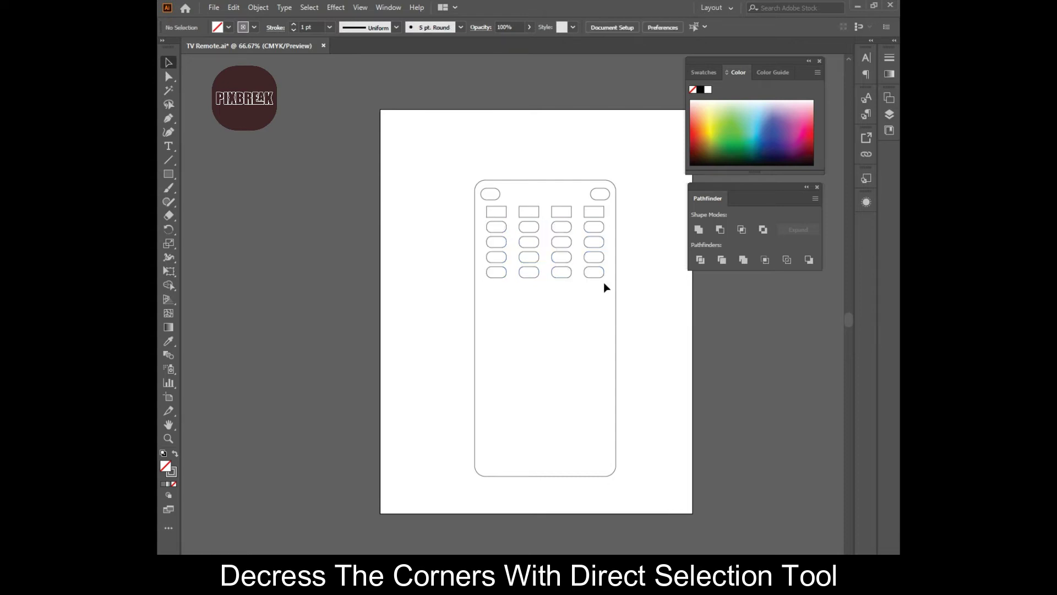
Step: Add a pair of small circles on the body's left and right below the grid, grouped and copied further down
{"action": "key", "text": "m"}
{"action": "mouse_move", "coordinate": [426, 336]}
{"action": "left_mouse_down"}
{"action": "mouse_move", "coordinate": [433, 343]}
{"action": "mouse_move", "coordinate": [423, 355]}
{"action": "left_mouse_up"}
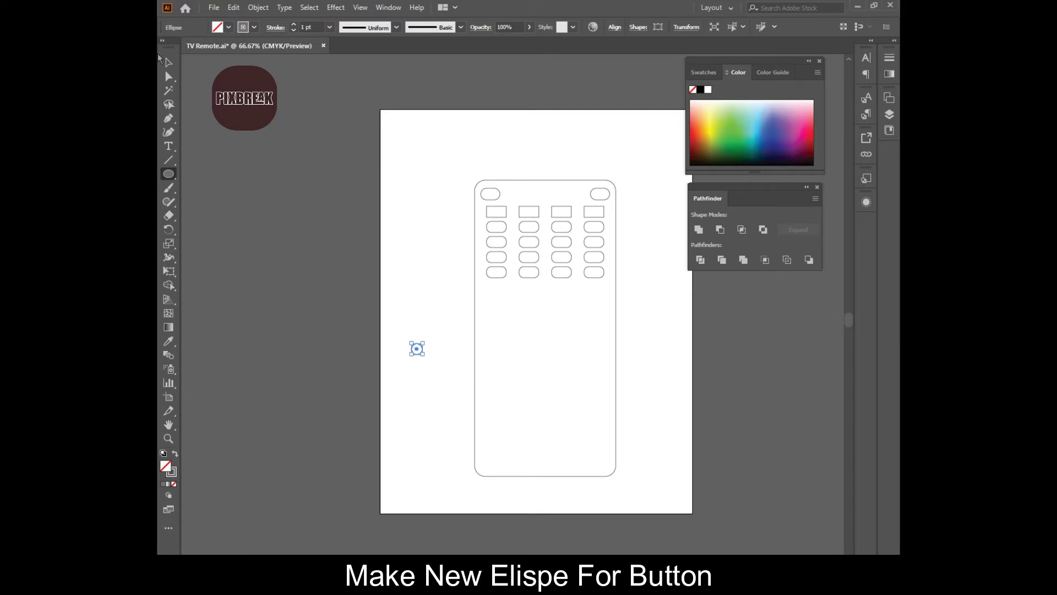
{"action": "left_click", "coordinate": [166, 62]}
{"action": "left_click_drag", "start_coordinate": [419, 350], "coordinate": [487, 293]}
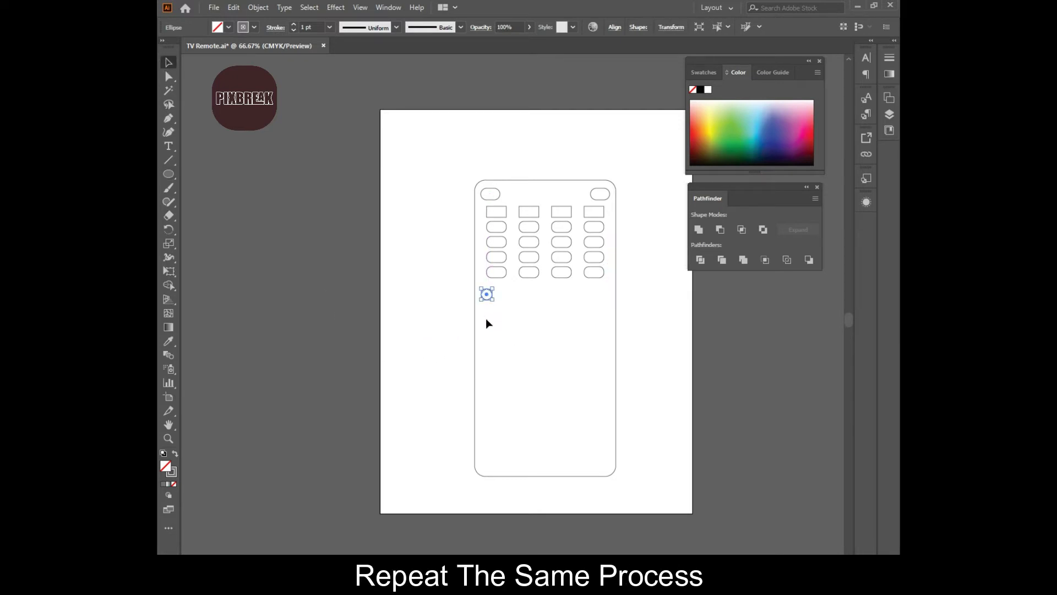
{"action": "left_click_drag", "start_coordinate": [494, 300], "coordinate": [600, 294]}
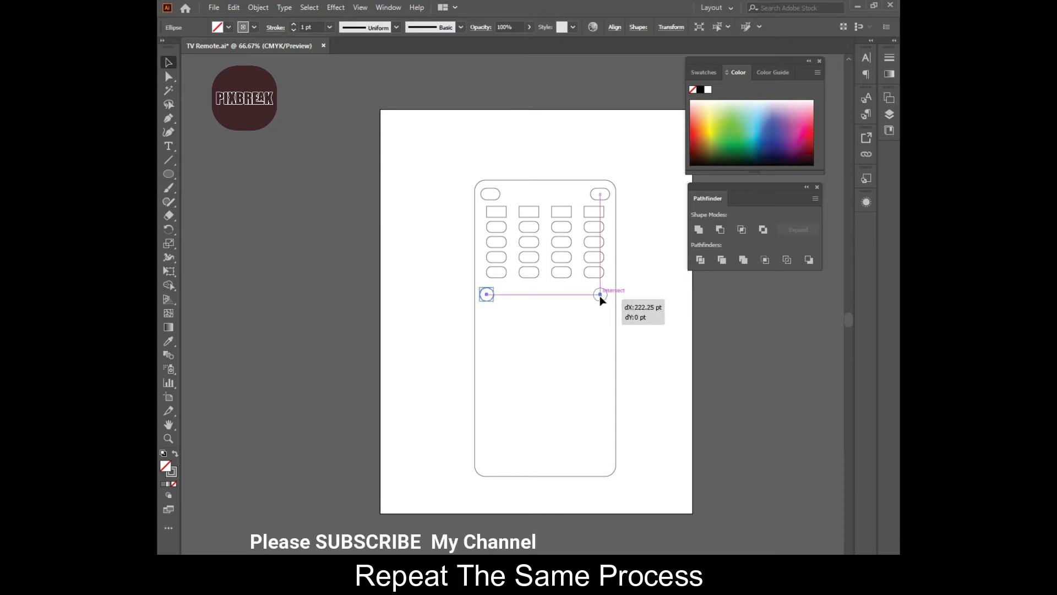
{"action": "left_click", "coordinate": [486, 294], "text": "shift"}
{"action": "right_click", "coordinate": [486, 297]}
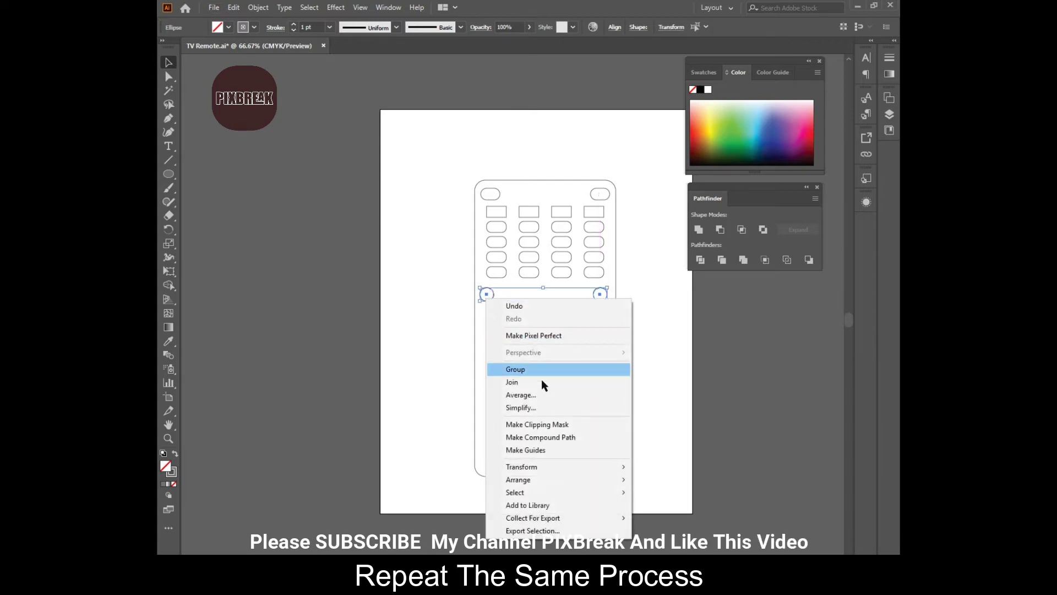
{"action": "left_click", "coordinate": [518, 371]}
{"action": "left_click_drag", "start_coordinate": [487, 297], "coordinate": [486, 371]}
Step: Try centring all shapes horizontally, then undo because it merged the top ovals
{"action": "left_click", "coordinate": [653, 186]}
{"action": "key", "text": "ctrl+a"}
{"action": "left_click", "coordinate": [614, 27]}
{"action": "left_click", "coordinate": [518, 60]}
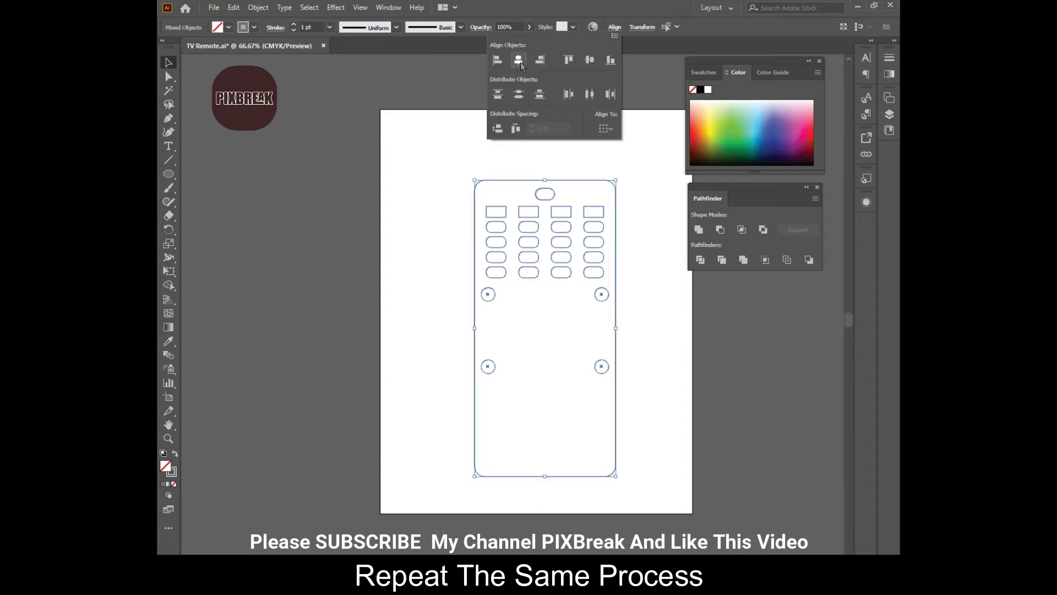
{"action": "key", "text": "ctrl+z"}
{"action": "left_click", "coordinate": [666, 215]}
Step: Group the two top ovals, then centre all remote shapes horizontally
{"action": "left_click", "coordinate": [497, 194]}
{"action": "left_click", "coordinate": [603, 194], "text": "shift"}
{"action": "right_click", "coordinate": [604, 192]}
{"action": "left_click", "coordinate": [633, 262]}
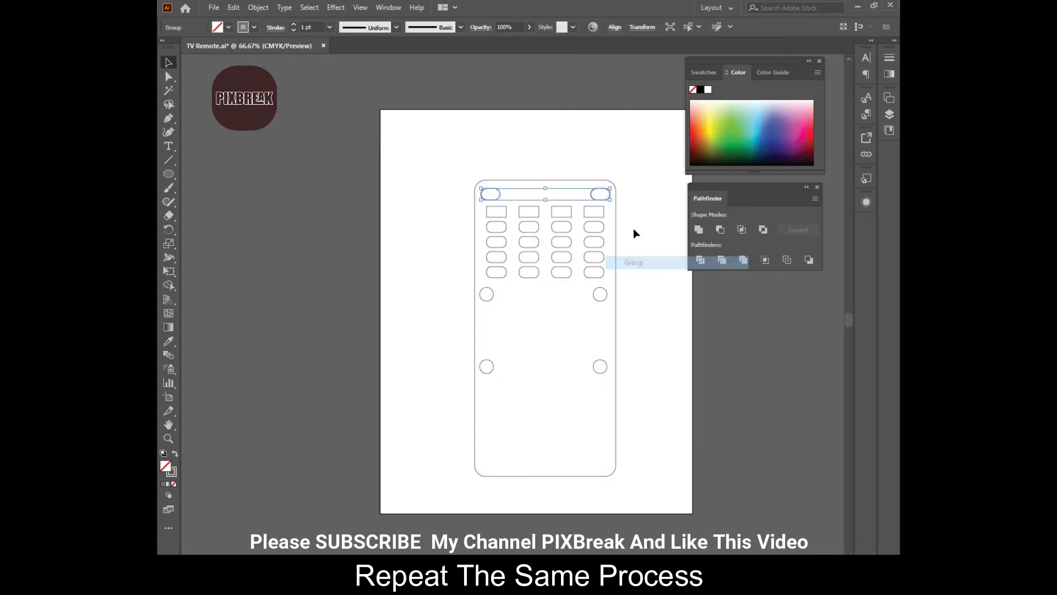
{"action": "mouse_move", "coordinate": [660, 165]}
{"action": "left_mouse_down"}
{"action": "mouse_move", "coordinate": [437, 479]}
{"action": "mouse_move", "coordinate": [429, 514]}
{"action": "left_mouse_up"}
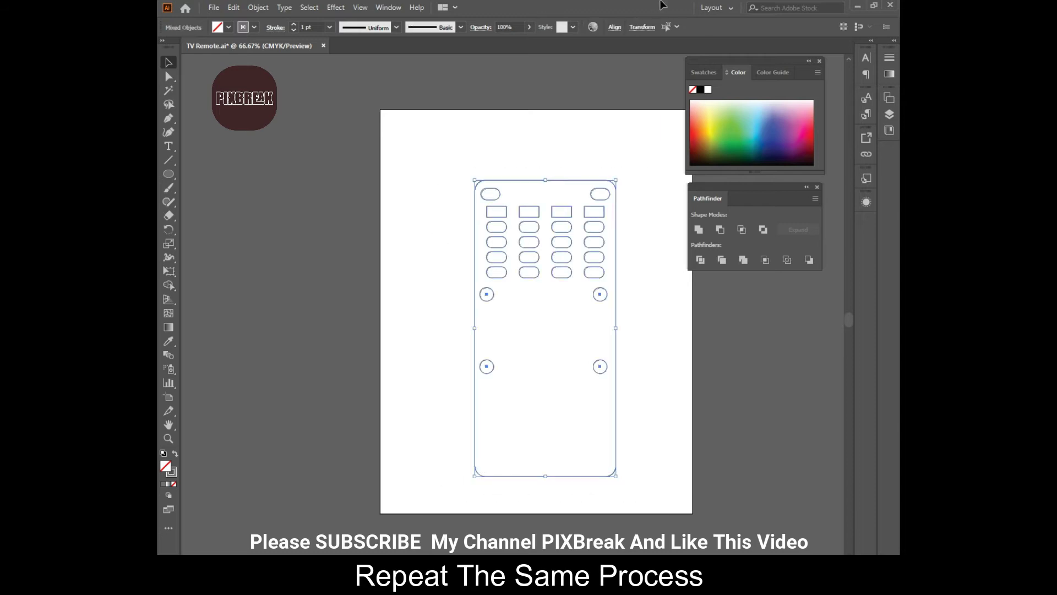
{"action": "left_click", "coordinate": [615, 28]}
{"action": "left_click", "coordinate": [519, 65]}
{"action": "left_click", "coordinate": [676, 279]}
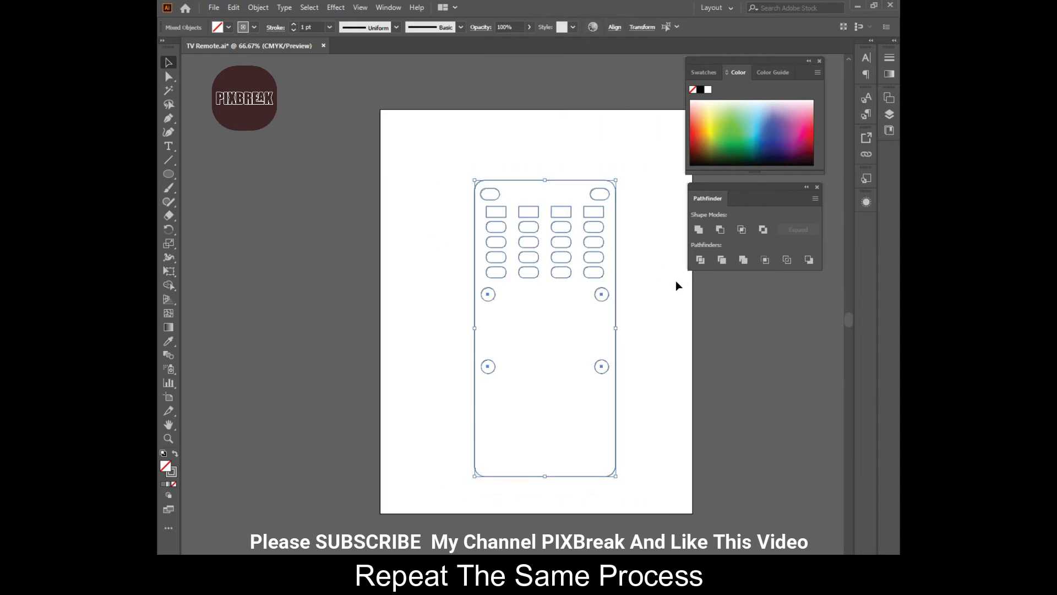
{"action": "left_click", "coordinate": [664, 279]}
Step: Draw a circle left of the remote with a smaller concentric copy, and shift both slightly
{"action": "key", "text": "m"}
{"action": "left_click_drag", "start_coordinate": [392, 359], "coordinate": [412, 381]}
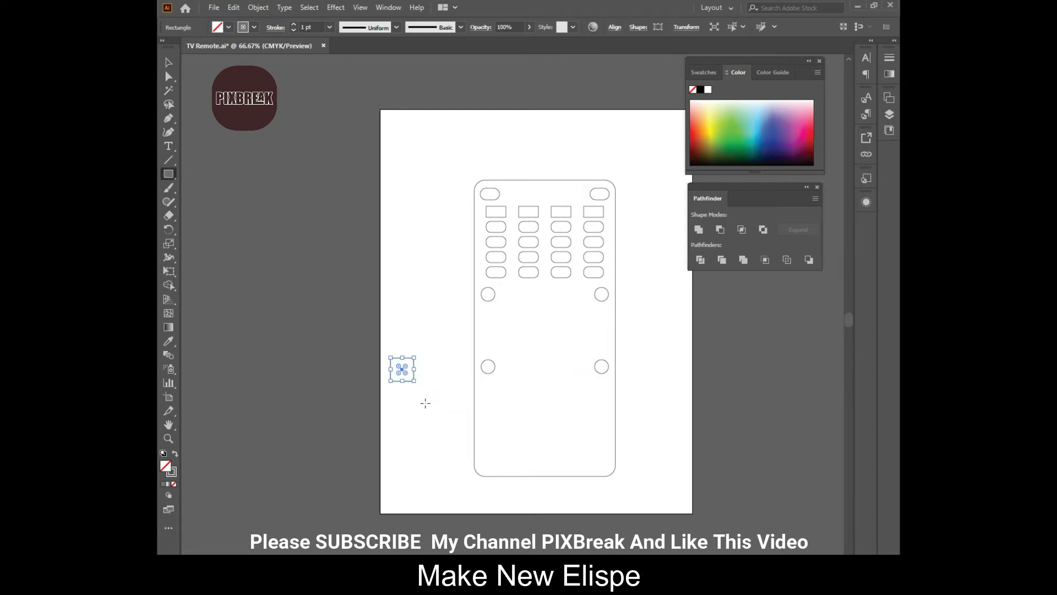
{"action": "key", "text": "ctrl+z"}
{"action": "key", "text": "l"}
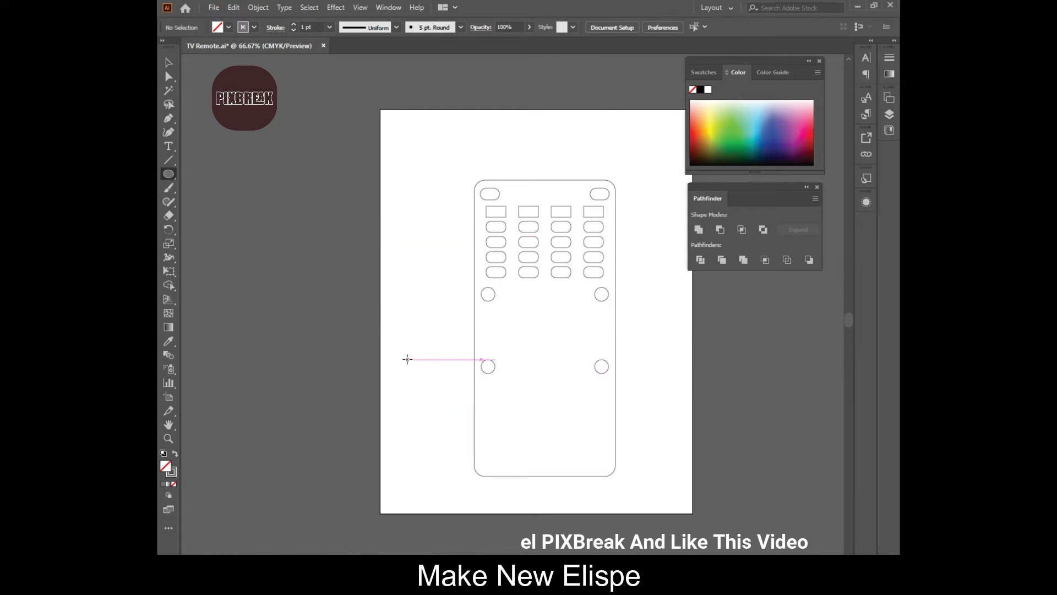
{"action": "mouse_move", "coordinate": [398, 353]}
{"action": "left_mouse_down"}
{"action": "mouse_move", "coordinate": [444, 405]}
{"action": "mouse_move", "coordinate": [430, 383]}
{"action": "left_mouse_up"}
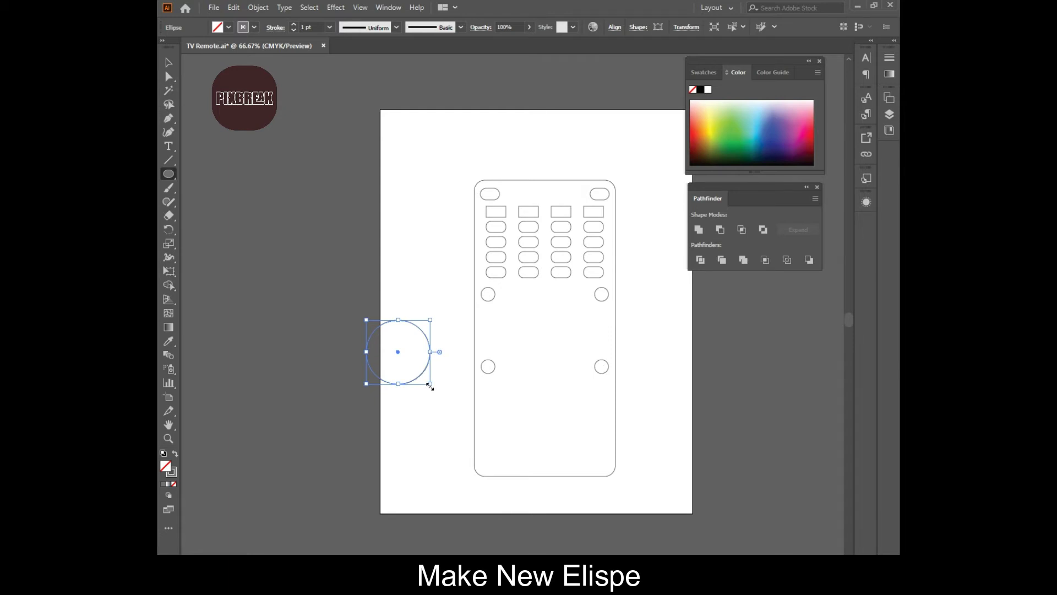
{"action": "left_click_drag", "start_coordinate": [424, 381], "coordinate": [421, 374]}
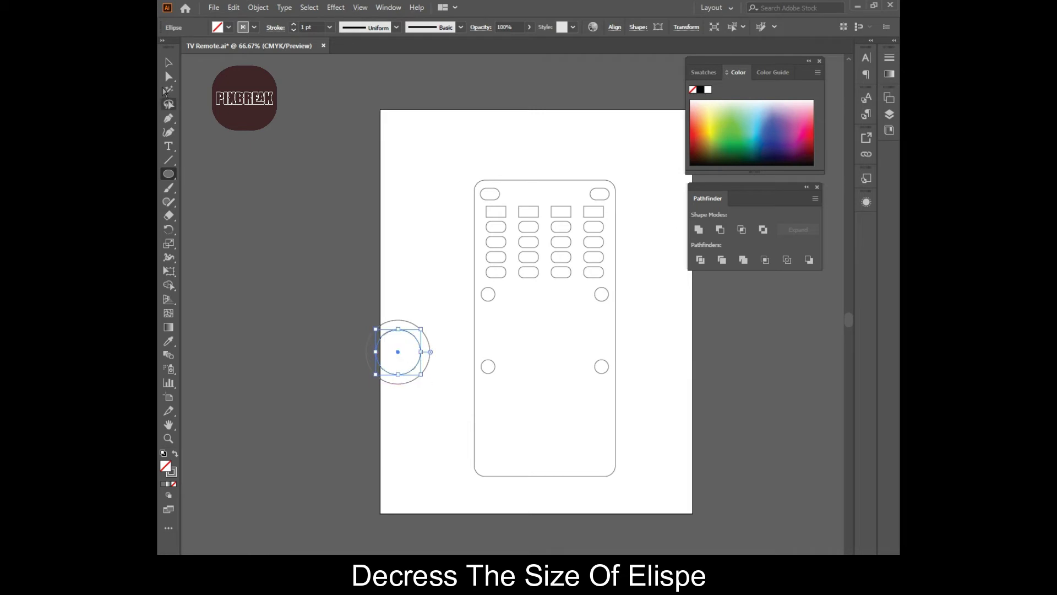
{"action": "key", "text": "v"}
{"action": "left_click_drag", "start_coordinate": [449, 296], "coordinate": [342, 425]}
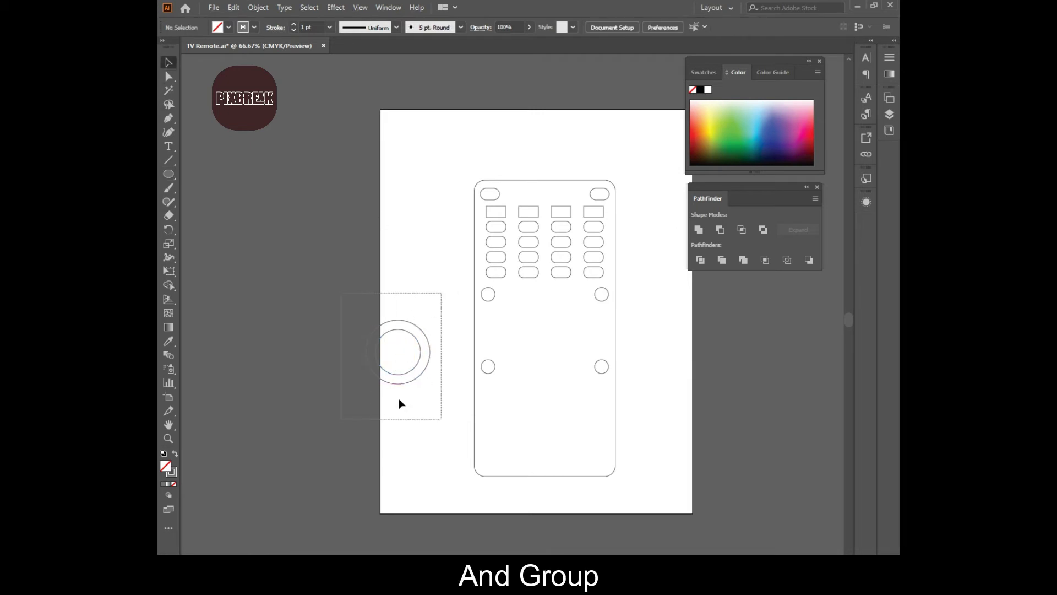
{"action": "left_click_drag", "start_coordinate": [411, 358], "coordinate": [424, 368]}
{"action": "left_click", "coordinate": [420, 318]}
{"action": "key", "text": "backslash"}
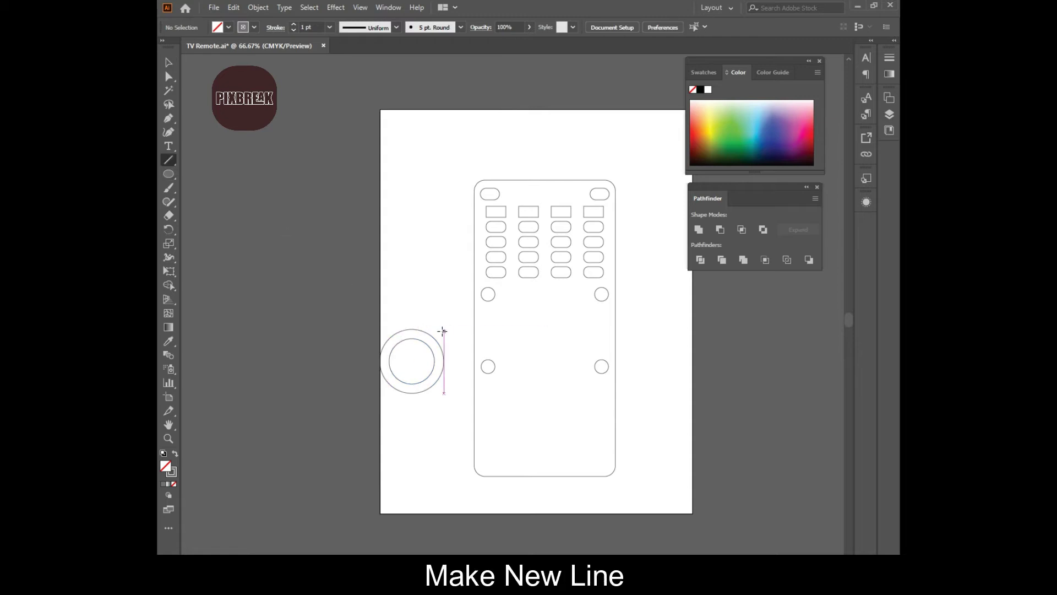
Step: Draw a diagonal line across the circles, add a vertically reflected copy as an X, and select everything
{"action": "left_click_drag", "start_coordinate": [443, 330], "coordinate": [379, 395]}
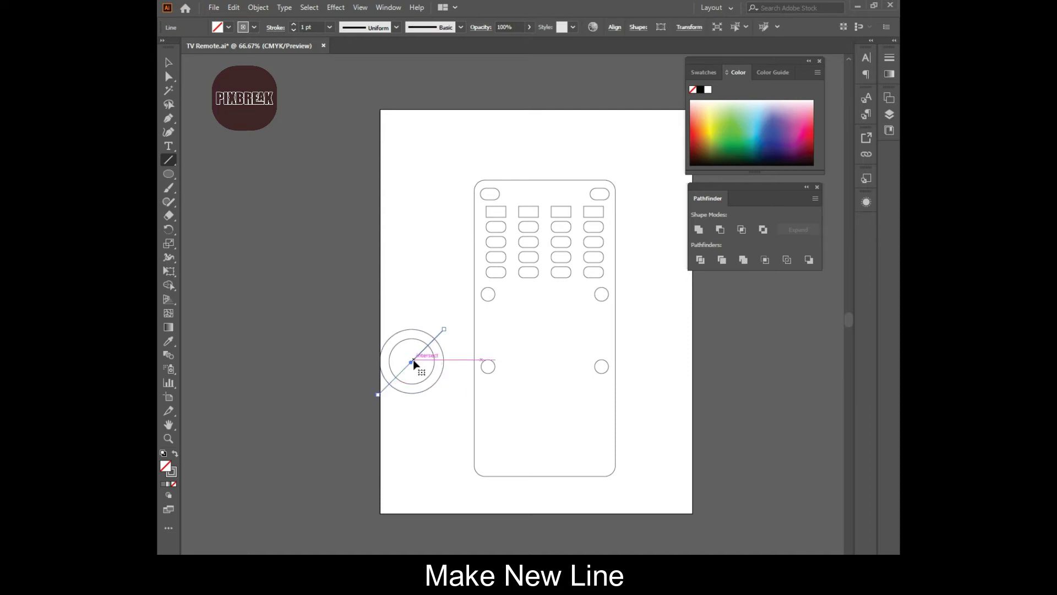
{"action": "right_click", "coordinate": [412, 361]}
{"action": "mouse_move", "coordinate": [470, 287]}
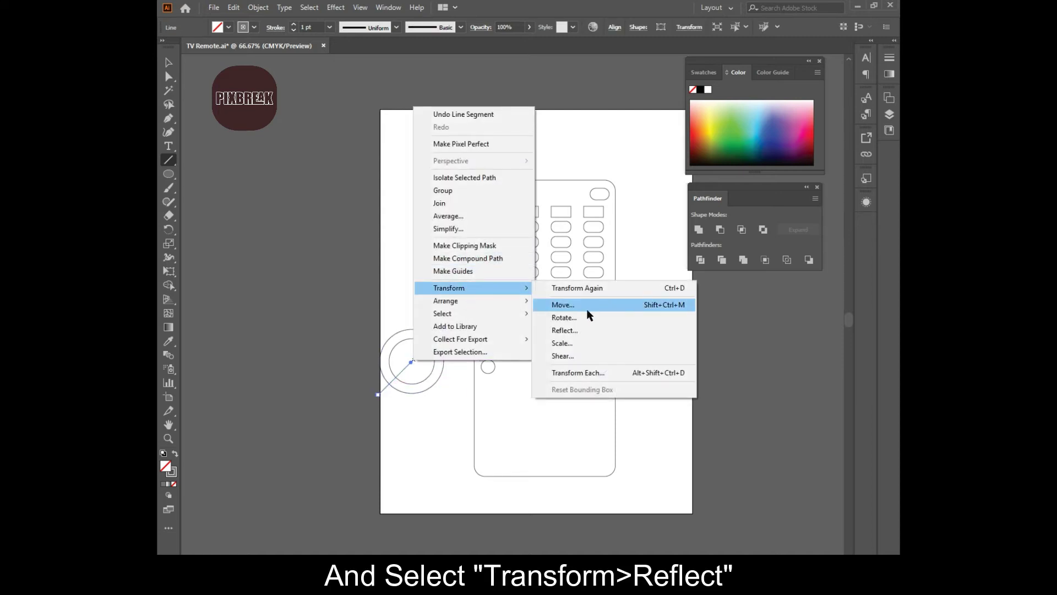
{"action": "left_click", "coordinate": [582, 330]}
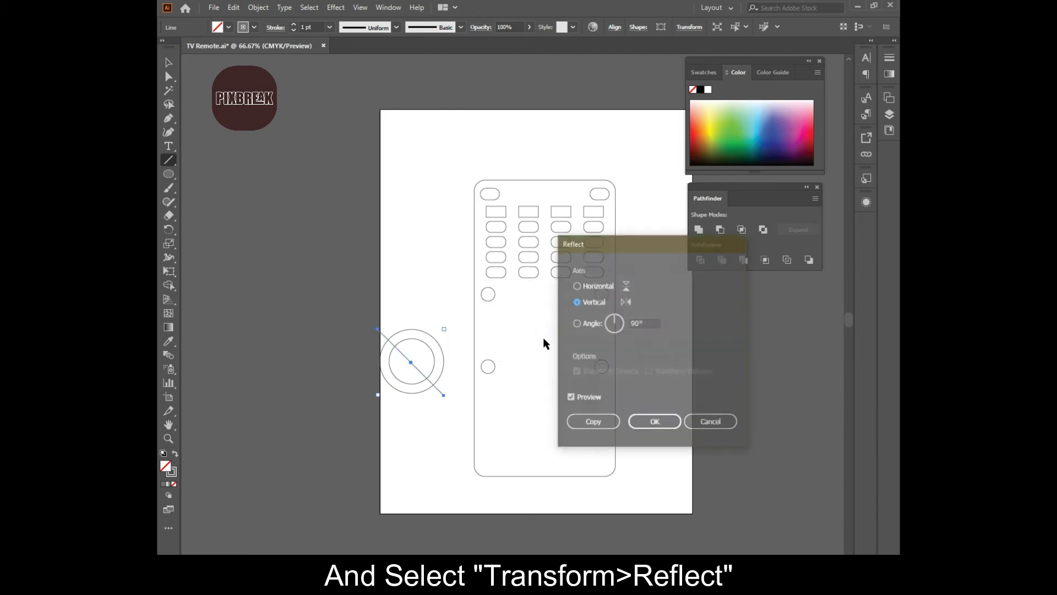
{"action": "left_click", "coordinate": [593, 421]}
{"action": "key", "text": "v"}
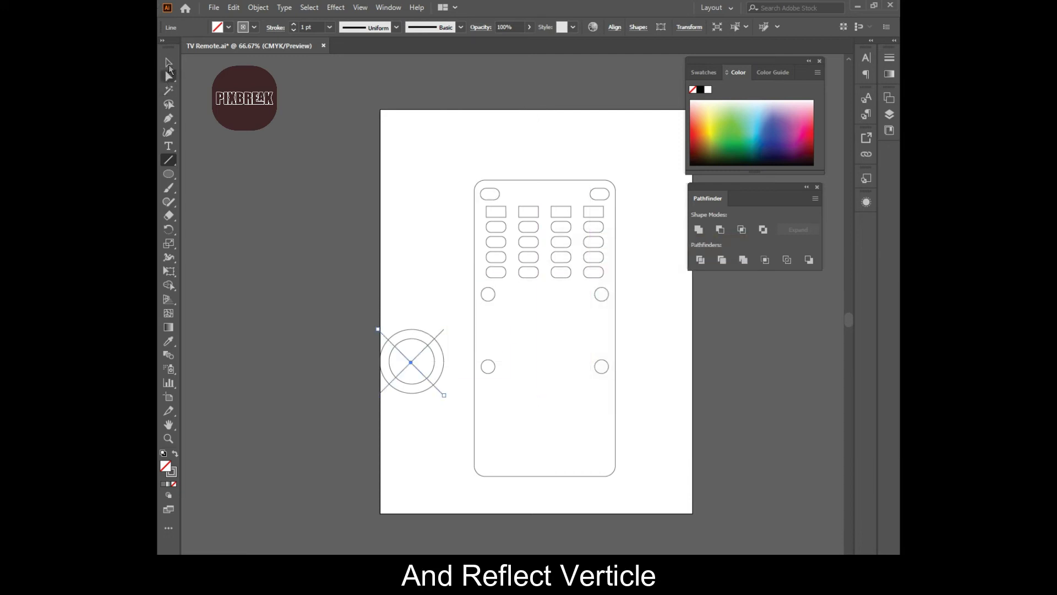
{"action": "left_click", "coordinate": [452, 317]}
{"action": "left_click_drag", "start_coordinate": [453, 318], "coordinate": [372, 428]}
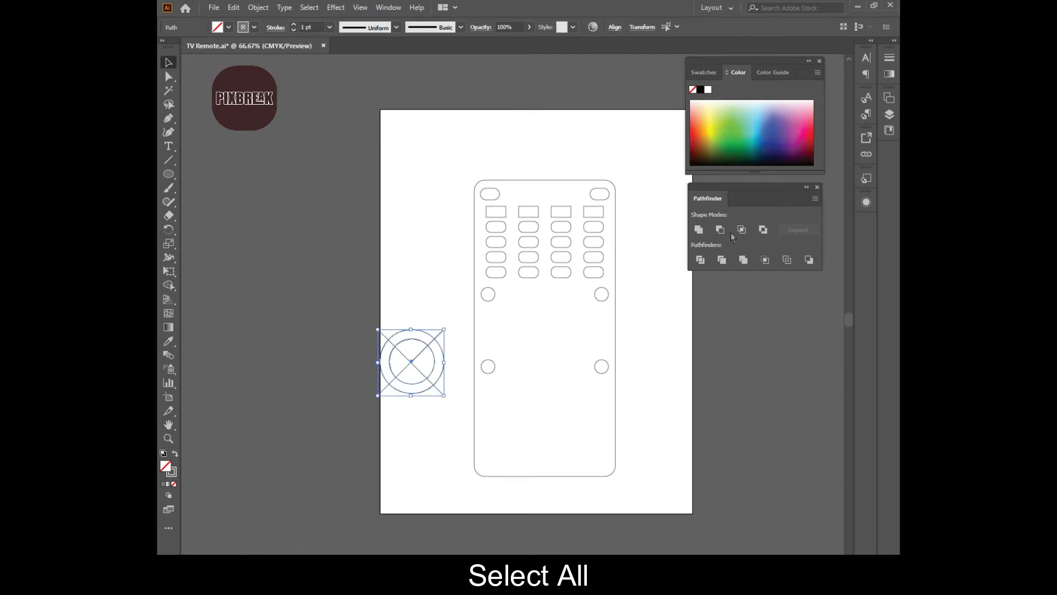
Step: Divide the circles along the X lines with Pathfinder and ungroup the pieces
{"action": "left_click", "coordinate": [705, 260]}
{"action": "left_click", "coordinate": [399, 440]}
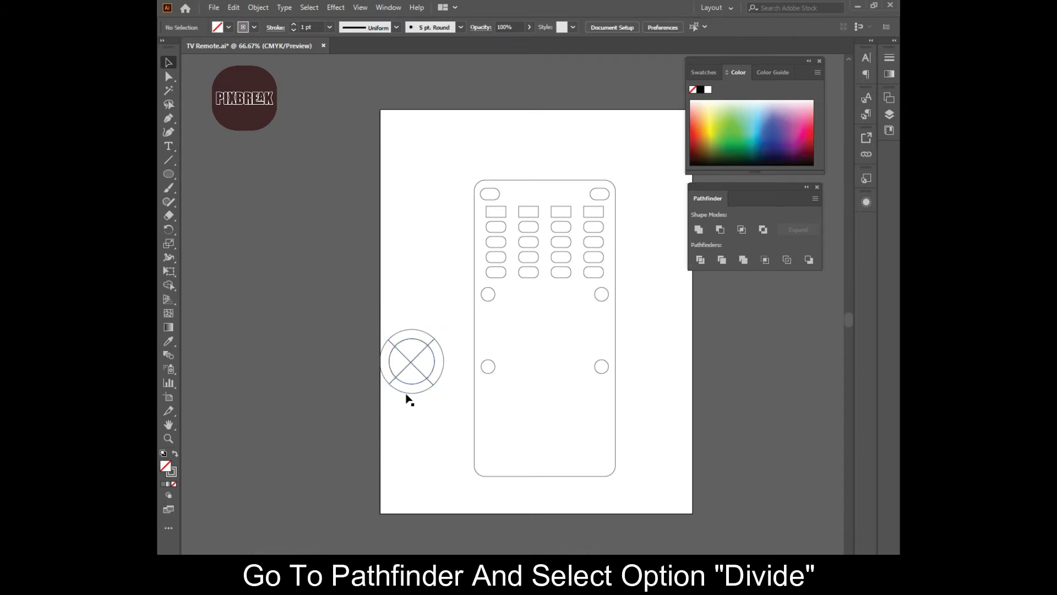
{"action": "right_click", "coordinate": [404, 372]}
{"action": "left_click", "coordinate": [438, 467]}
{"action": "left_click", "coordinate": [418, 418]}
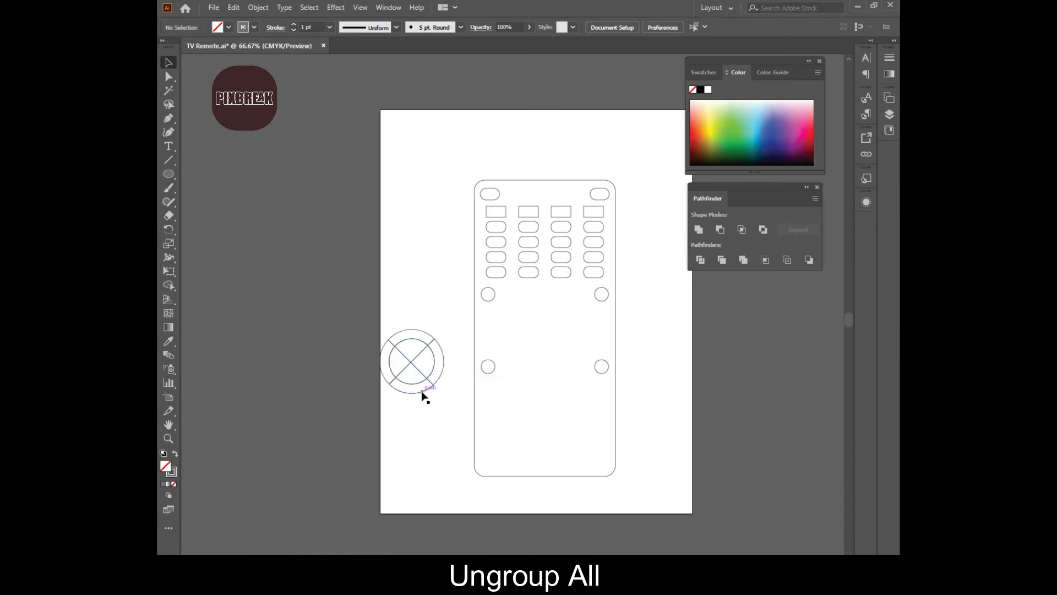
Step: Nudge the bottom, right, top and left arcs outward to space them apart
{"action": "left_click", "coordinate": [416, 394]}
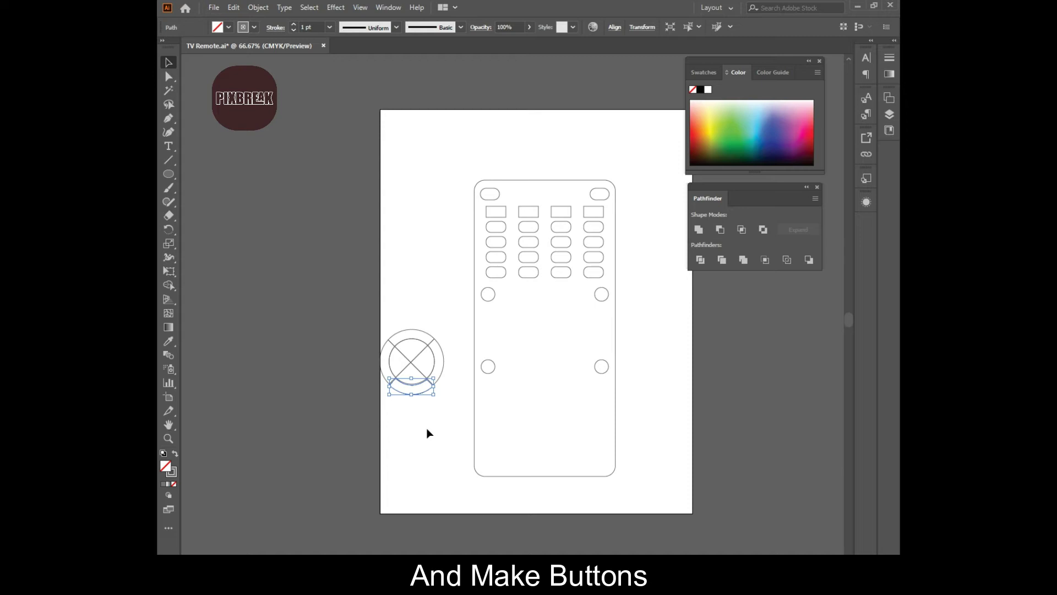
{"action": "key", "text": "Down"}
{"action": "key", "text": "Down"}
{"action": "left_click", "coordinate": [444, 370]}
{"action": "key", "text": "Right"}
{"action": "key", "text": "Right"}
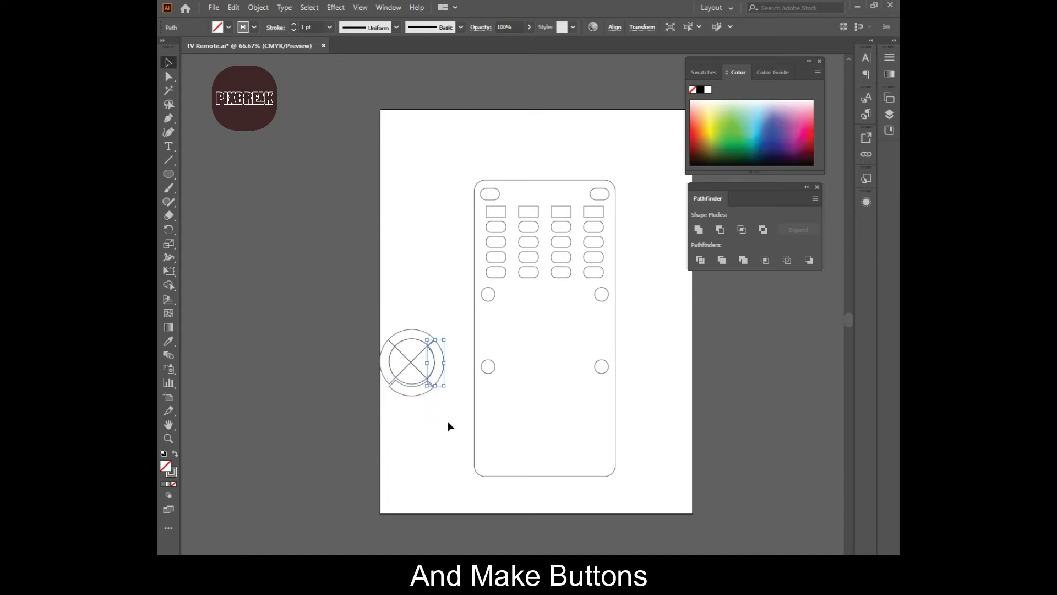
{"action": "key", "text": "Right"}
{"action": "key", "text": "Right"}
{"action": "key", "text": "Right"}
{"action": "left_click", "coordinate": [413, 332]}
{"action": "key", "text": "Up"}
{"action": "key", "text": "Up"}
{"action": "key", "text": "Up"}
{"action": "key", "text": "Up"}
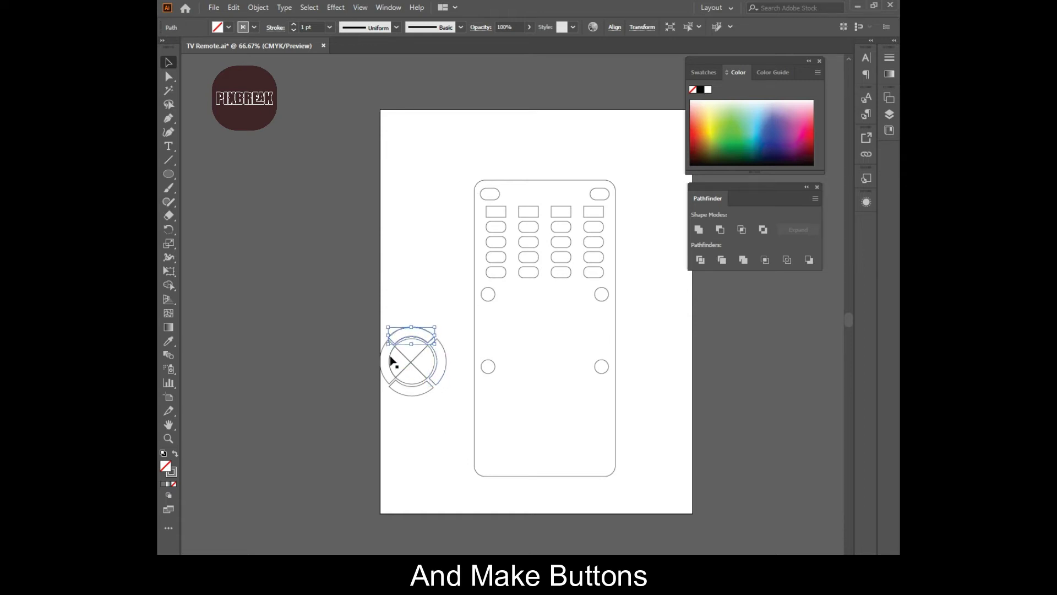
{"action": "left_click", "coordinate": [384, 363]}
{"action": "key", "text": "Left"}
{"action": "key", "text": "Left"}
{"action": "key", "text": "Left"}
{"action": "key", "text": "Left"}
{"action": "key", "text": "Left"}
Step: Delete the diagonal X pieces inside the ring
{"action": "left_click", "coordinate": [411, 362]}
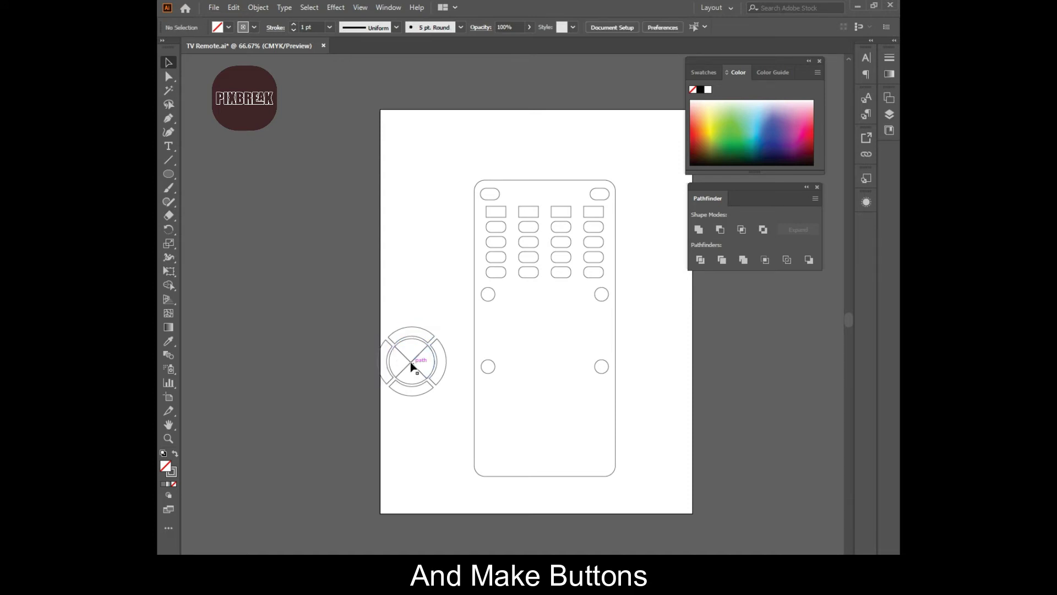
{"action": "key", "text": "Delete"}
{"action": "left_click", "coordinate": [409, 371]}
{"action": "key", "text": "Delete"}
Step: Draw a centre circle outward from the middle of the ring
{"action": "key", "text": "l"}
{"action": "left_click_drag", "start_coordinate": [411, 360], "coordinate": [425, 376]}
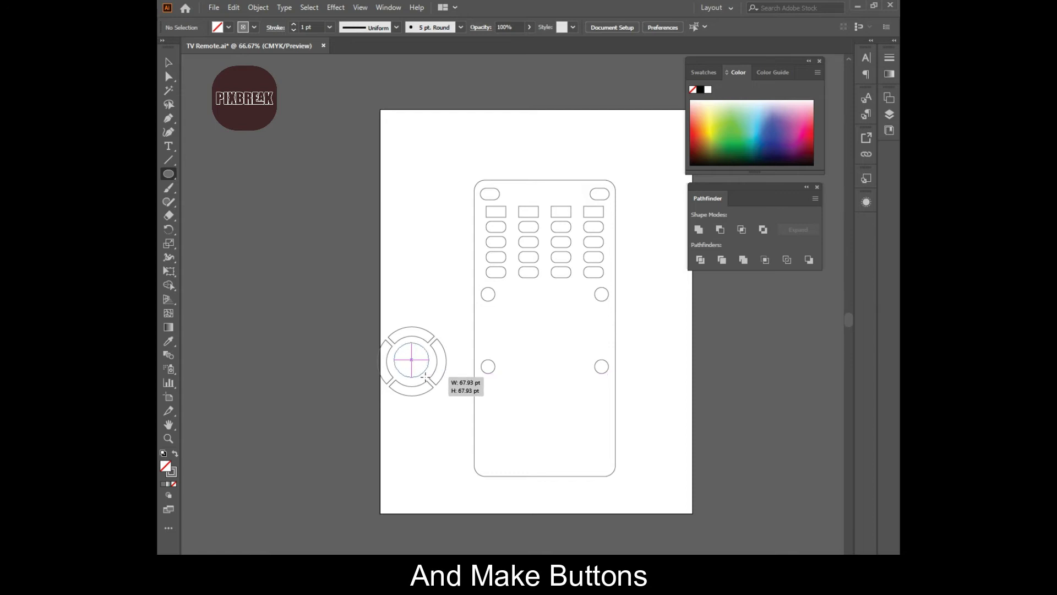
{"action": "left_click_drag", "start_coordinate": [425, 376], "coordinate": [425, 377]}
{"action": "left_click", "coordinate": [168, 62]}
{"action": "left_click", "coordinate": [454, 311]}
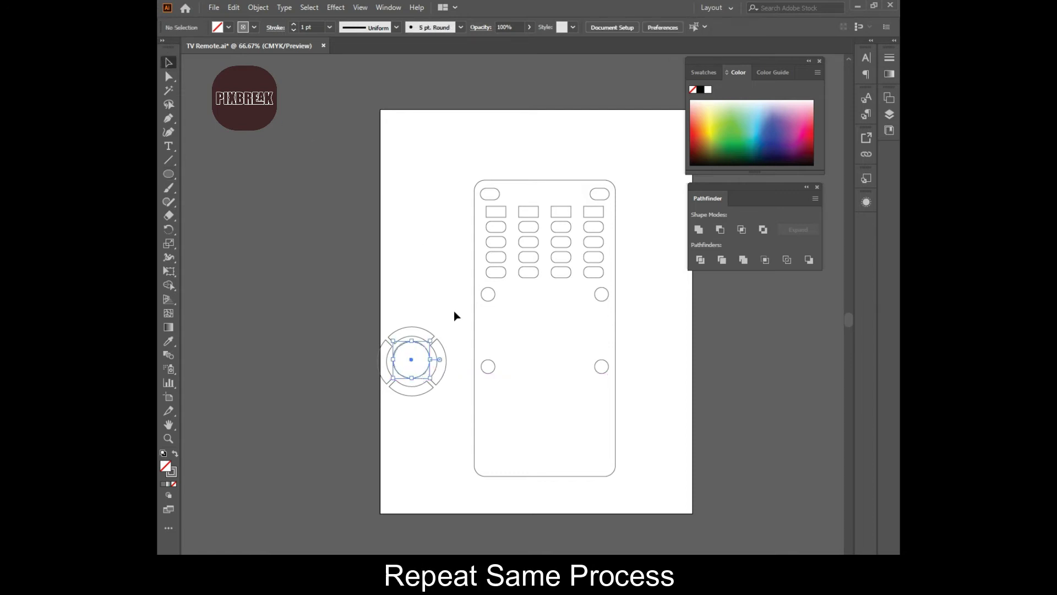
Step: Group the four arc buttons together
{"action": "left_click", "coordinate": [427, 340]}
{"action": "left_click", "coordinate": [399, 384], "text": "shift"}
{"action": "left_click", "coordinate": [417, 395], "text": "shift"}
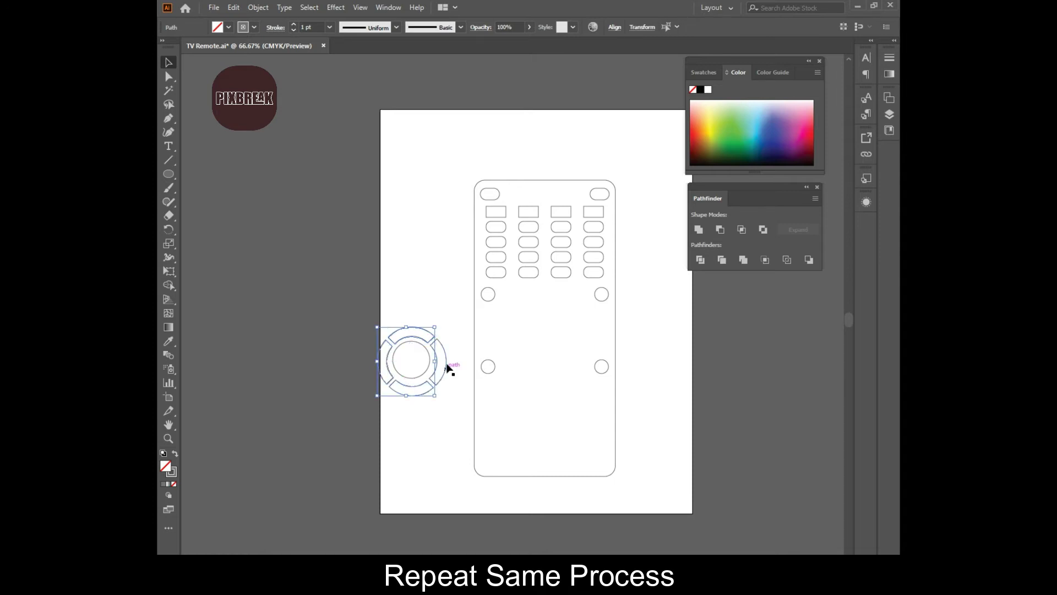
{"action": "left_click", "coordinate": [447, 363], "text": "shift"}
{"action": "right_click", "coordinate": [444, 363]}
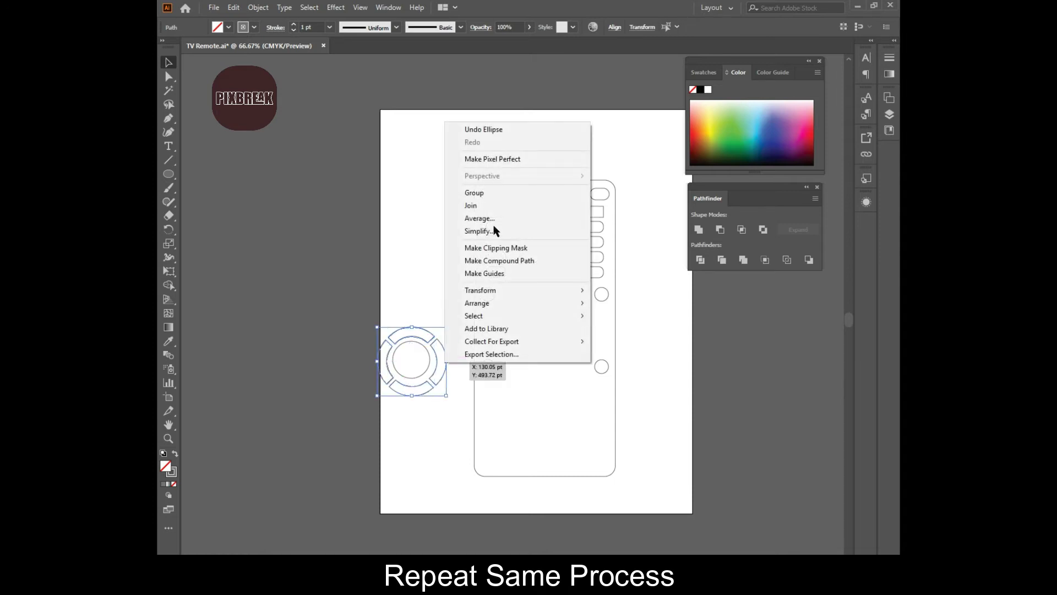
{"action": "left_click", "coordinate": [473, 192]}
{"action": "left_click", "coordinate": [422, 397]}
Step: Select all D-pad parts, including the centre circle, for alignment
{"action": "left_click", "coordinate": [422, 375]}
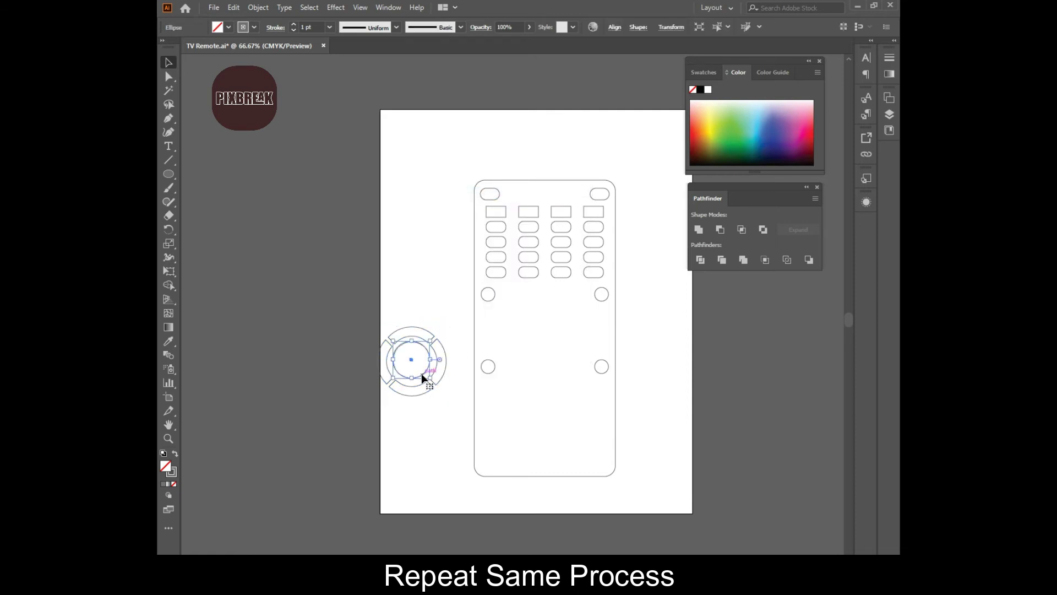
{"action": "left_click", "coordinate": [441, 317]}
{"action": "left_click", "coordinate": [422, 366]}
{"action": "left_click", "coordinate": [441, 319]}
{"action": "left_click_drag", "start_coordinate": [380, 423], "coordinate": [447, 314]}
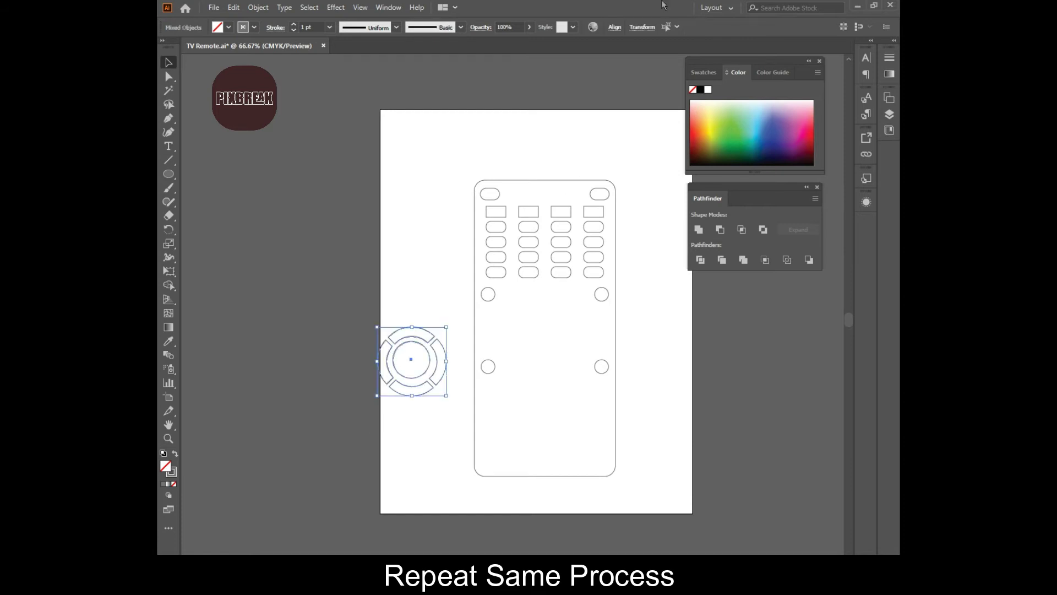
{"action": "left_click", "coordinate": [614, 27]}
{"action": "left_click", "coordinate": [412, 378]}
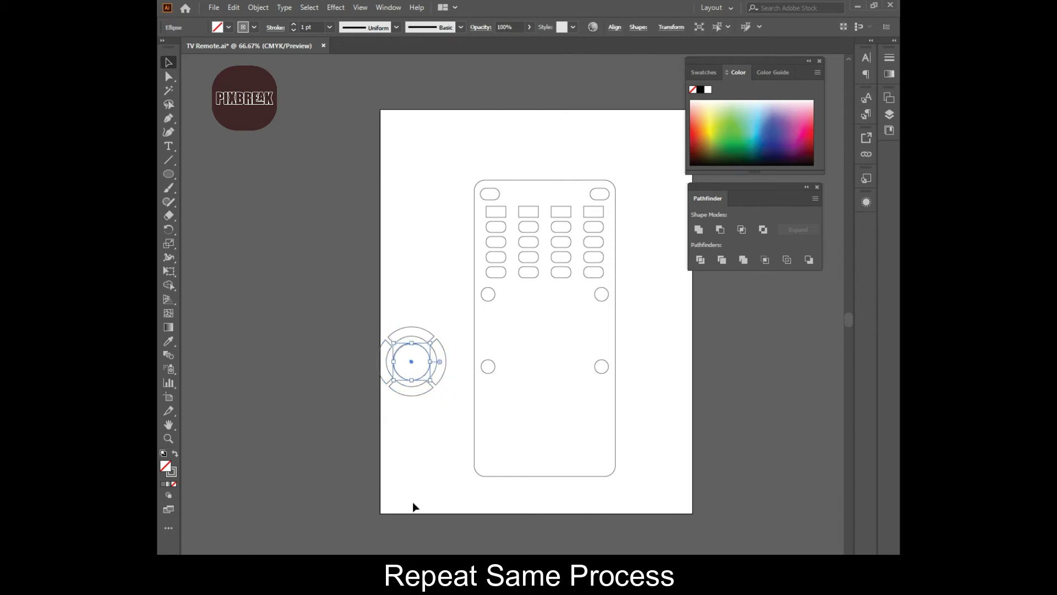
{"action": "left_click_drag", "start_coordinate": [435, 330], "coordinate": [455, 306]}
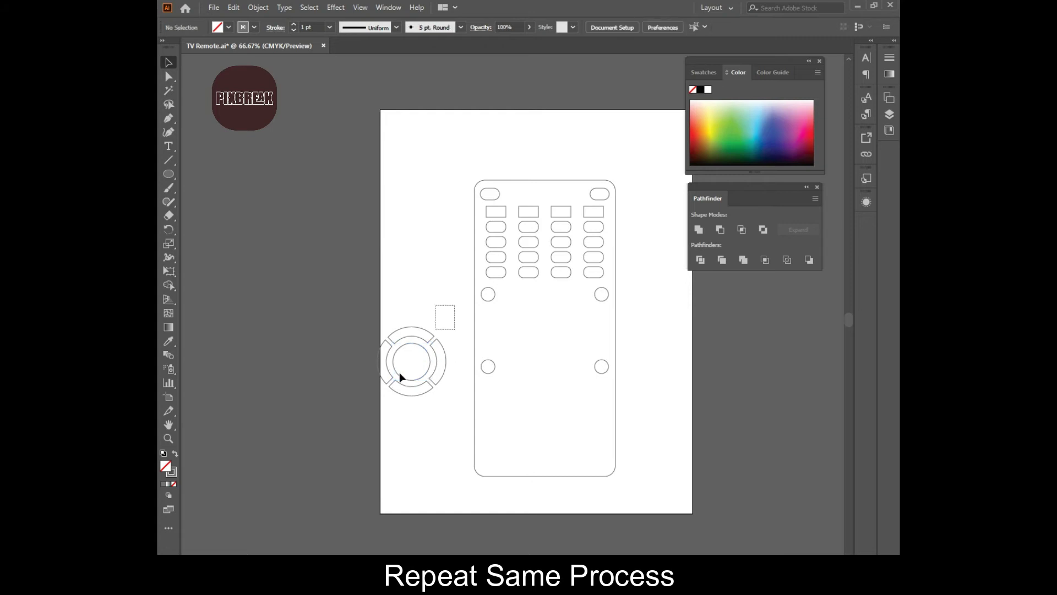
{"action": "left_click_drag", "start_coordinate": [399, 377], "coordinate": [381, 419]}
{"action": "left_click", "coordinate": [614, 27]}
Step: Vertically centre the D-pad parts, move the D-pad into the middle of the remote, and group it
{"action": "left_click", "coordinate": [588, 60]}
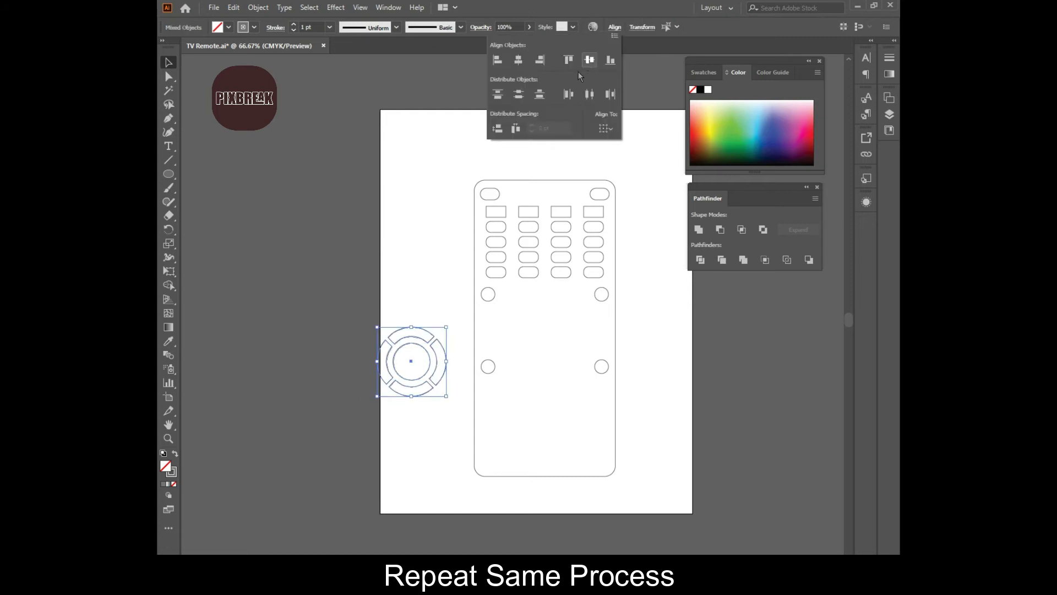
{"action": "mouse_move", "coordinate": [424, 352]}
{"action": "left_mouse_down"}
{"action": "mouse_move", "coordinate": [566, 327]}
{"action": "mouse_move", "coordinate": [545, 329]}
{"action": "left_mouse_up"}
{"action": "right_click", "coordinate": [545, 329]}
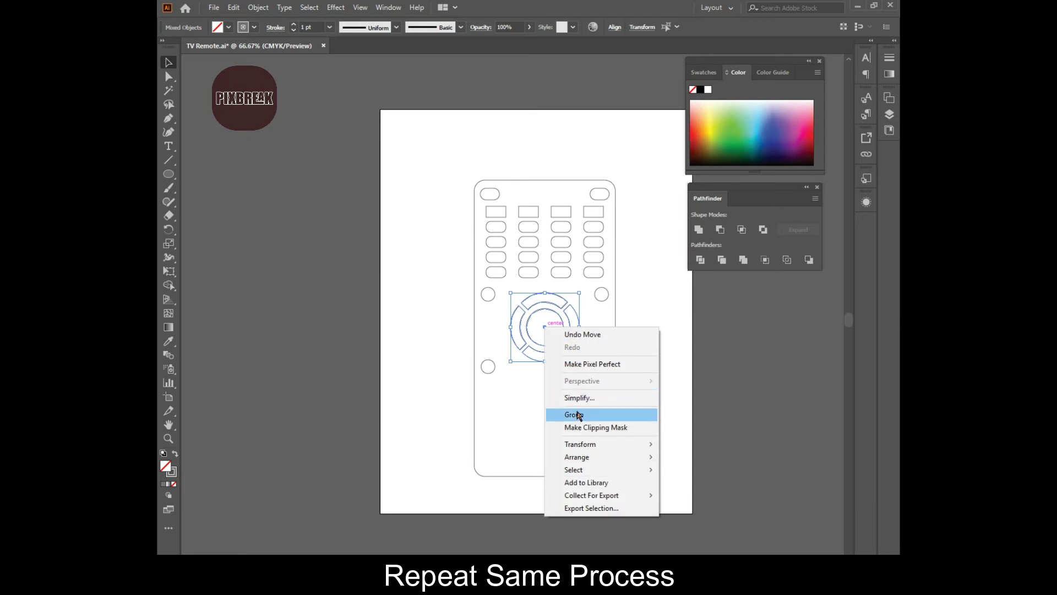
{"action": "left_click", "coordinate": [578, 414]}
Step: Centre all remote parts horizontally
{"action": "left_click_drag", "start_coordinate": [644, 153], "coordinate": [420, 483]}
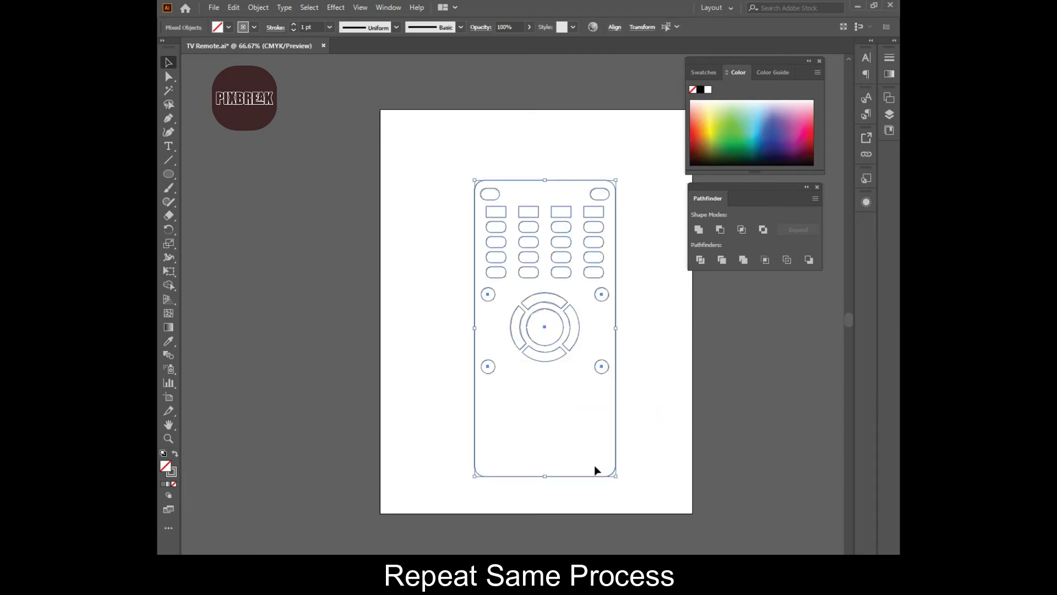
{"action": "left_click", "coordinate": [615, 28]}
{"action": "left_click", "coordinate": [519, 61]}
Step: Alt-drag a copy of the top rectangle row down to the remote's bottom and group it
{"action": "left_click", "coordinate": [646, 331]}
{"action": "left_click", "coordinate": [559, 219]}
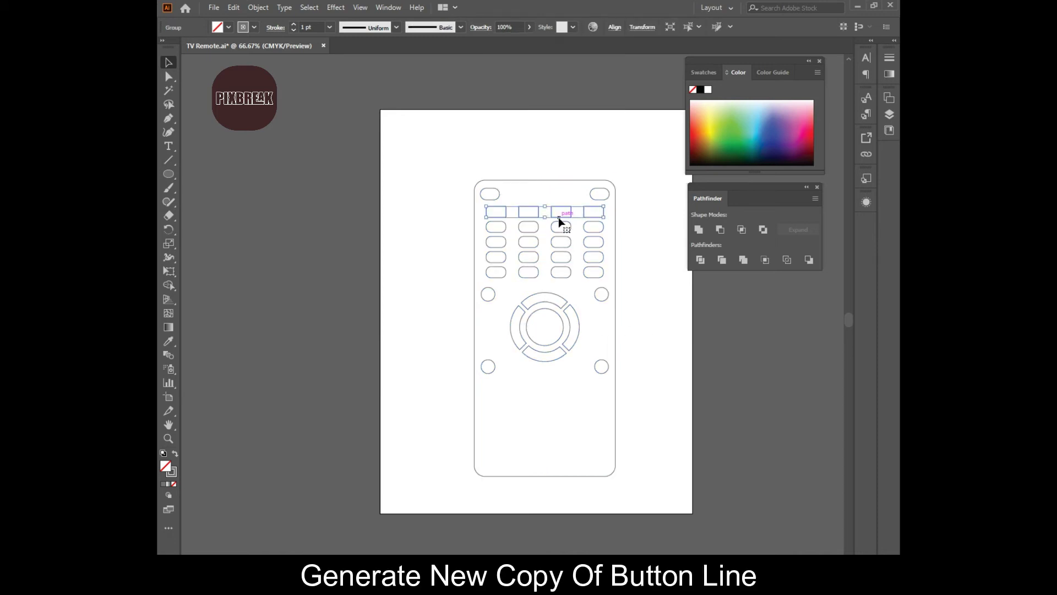
{"action": "left_click_drag", "start_coordinate": [559, 219], "coordinate": [547, 397]}
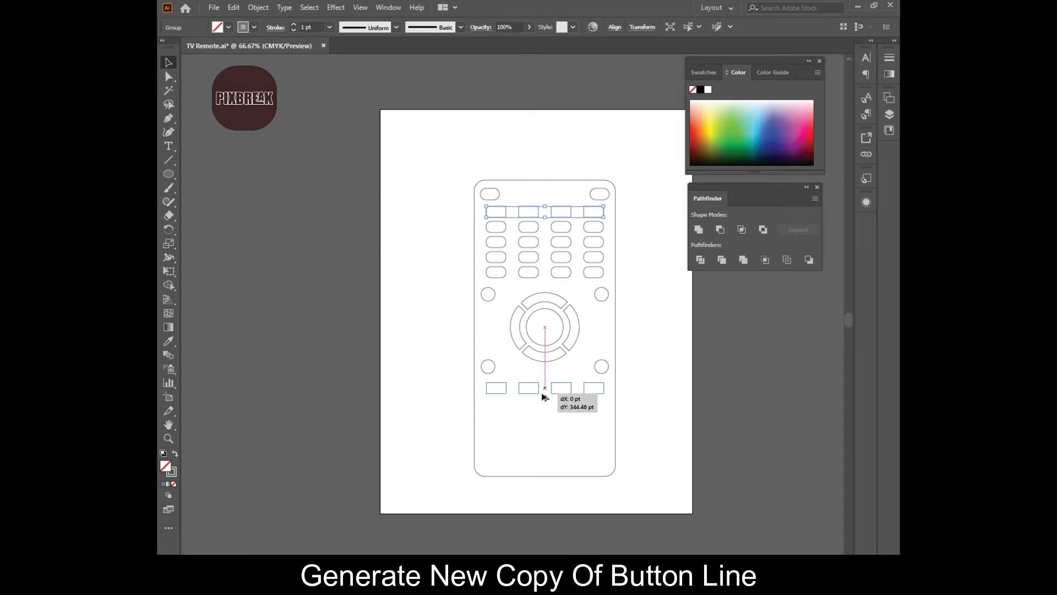
{"action": "left_click_drag", "start_coordinate": [543, 398], "coordinate": [496, 388]}
{"action": "left_click", "coordinate": [578, 403]}
{"action": "right_click", "coordinate": [496, 388]}
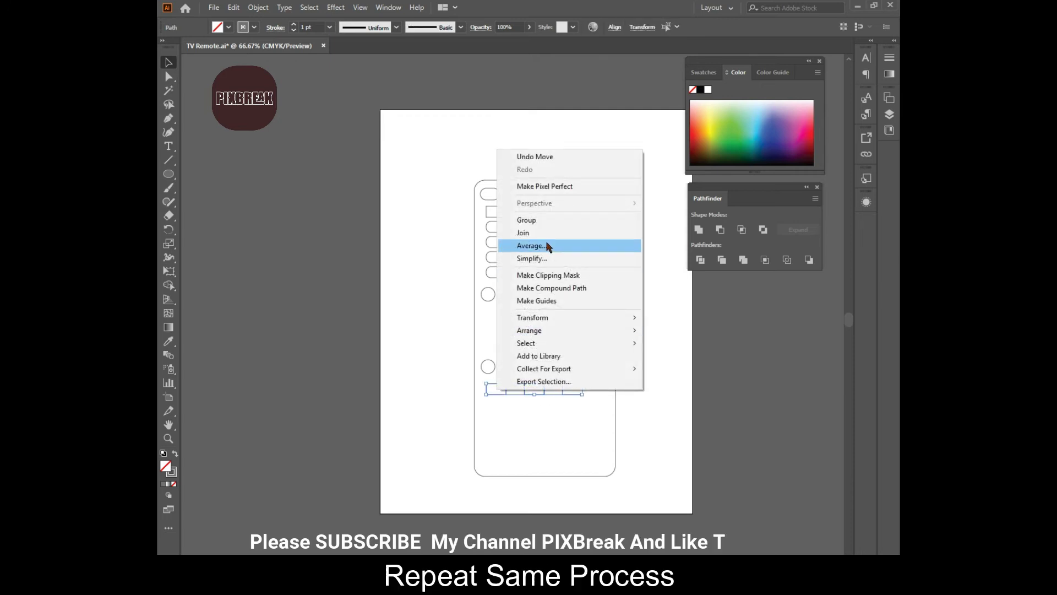
{"action": "left_click", "coordinate": [534, 219]}
Step: Centre the copied button row horizontally on the remote body
{"action": "key", "text": "ctrl+a"}
{"action": "scroll", "coordinate": [648, 58], "scroll_direction": "down", "scroll_amount": 1}
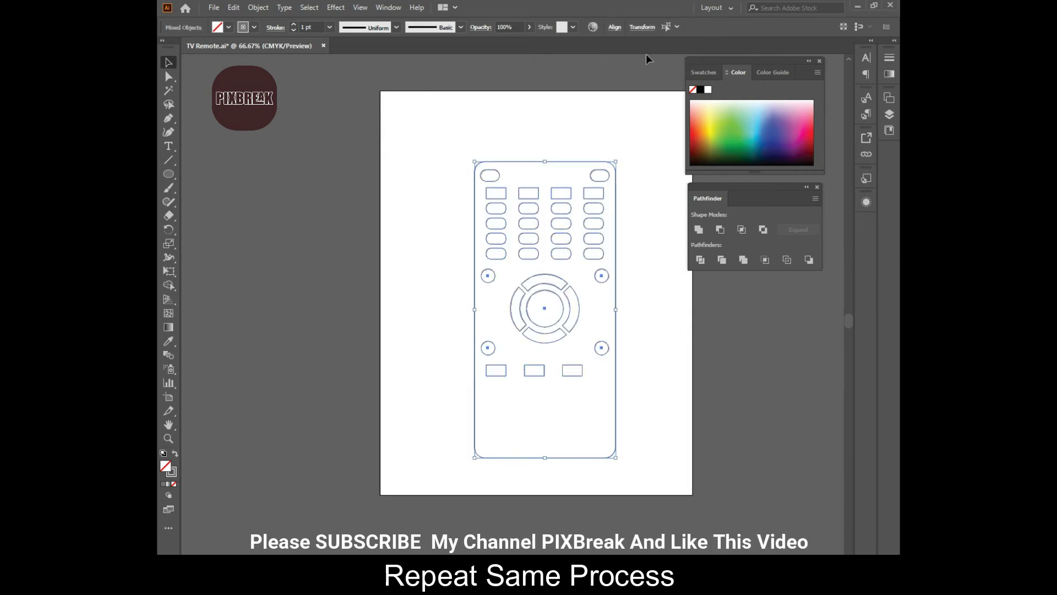
{"action": "left_click", "coordinate": [614, 29]}
{"action": "left_click", "coordinate": [518, 60]}
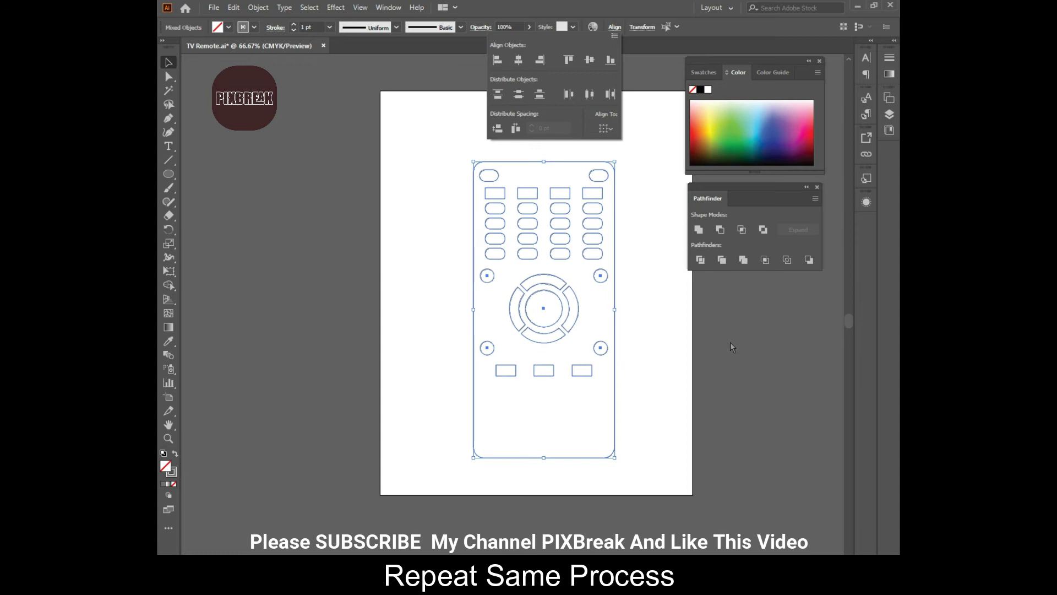
{"action": "left_click", "coordinate": [716, 419]}
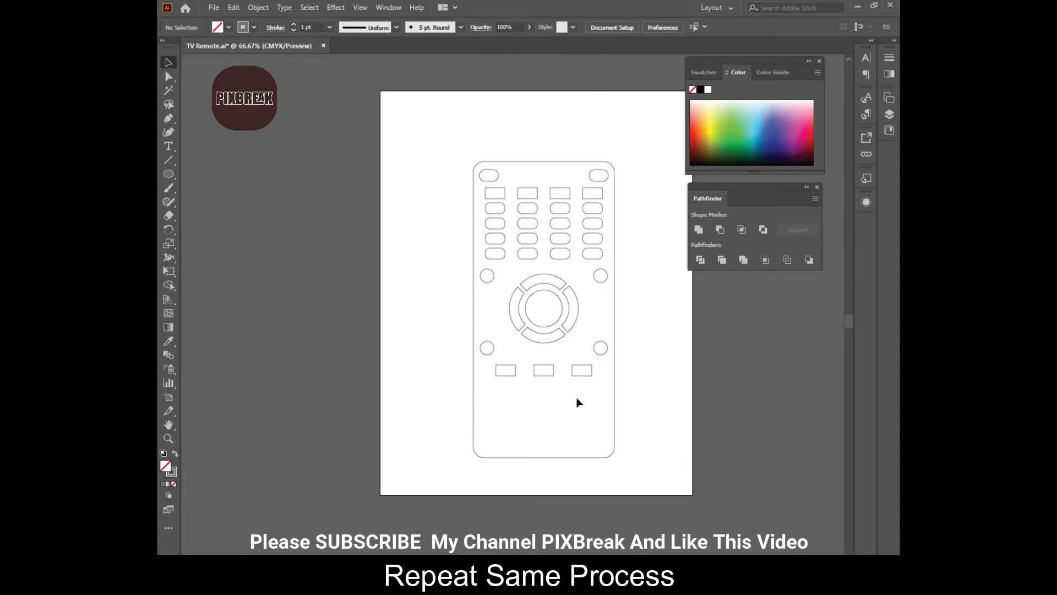
Step: Widen the bottom row to spread its three buttons, then repeat it with Ctrl+D
{"action": "left_click", "coordinate": [542, 376]}
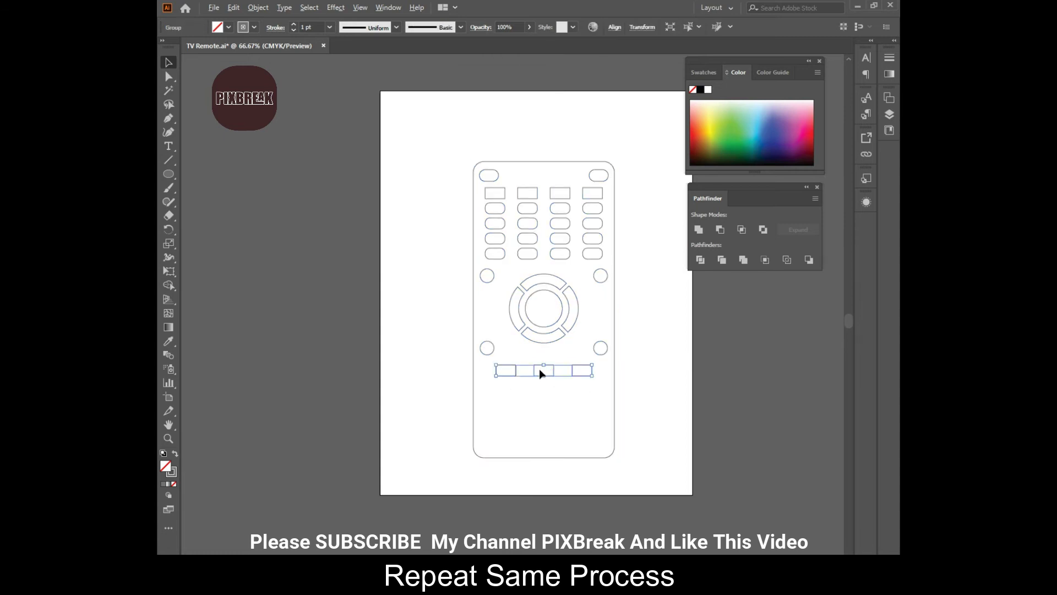
{"action": "left_click", "coordinate": [552, 387]}
{"action": "left_click", "coordinate": [506, 374]}
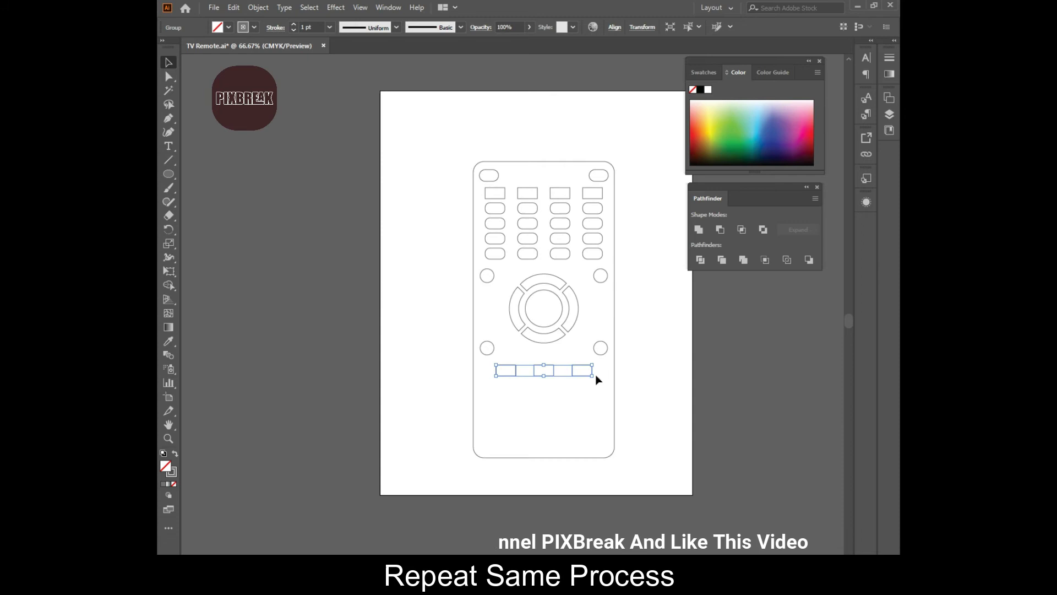
{"action": "mouse_move", "coordinate": [594, 372]}
{"action": "left_mouse_down"}
{"action": "mouse_move", "coordinate": [604, 373]}
{"action": "mouse_move", "coordinate": [548, 399]}
{"action": "left_mouse_up"}
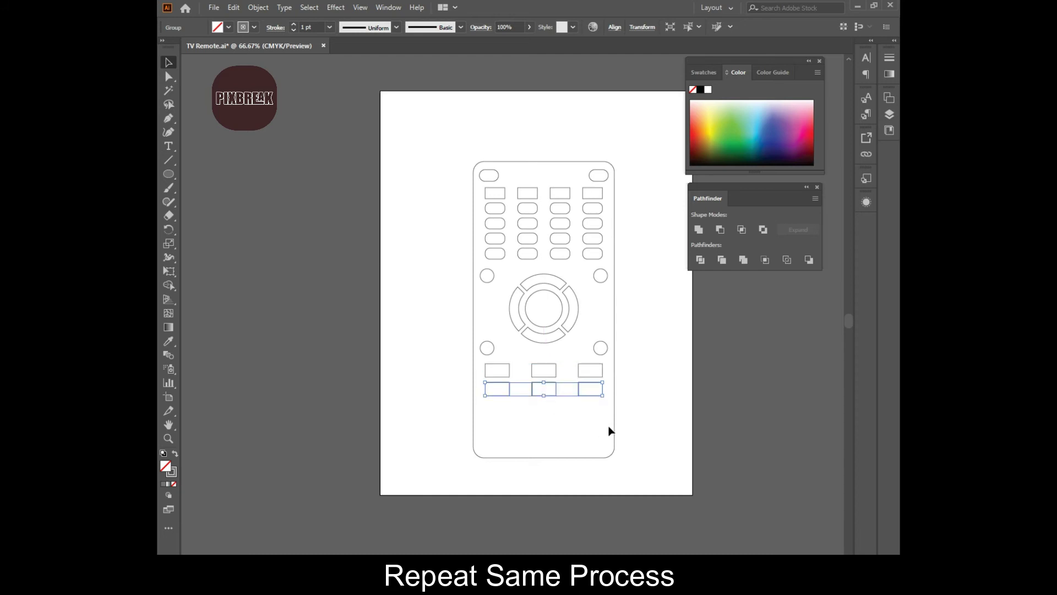
{"action": "key", "text": "ctrl+d"}
{"action": "key", "text": "ctrl+d"}
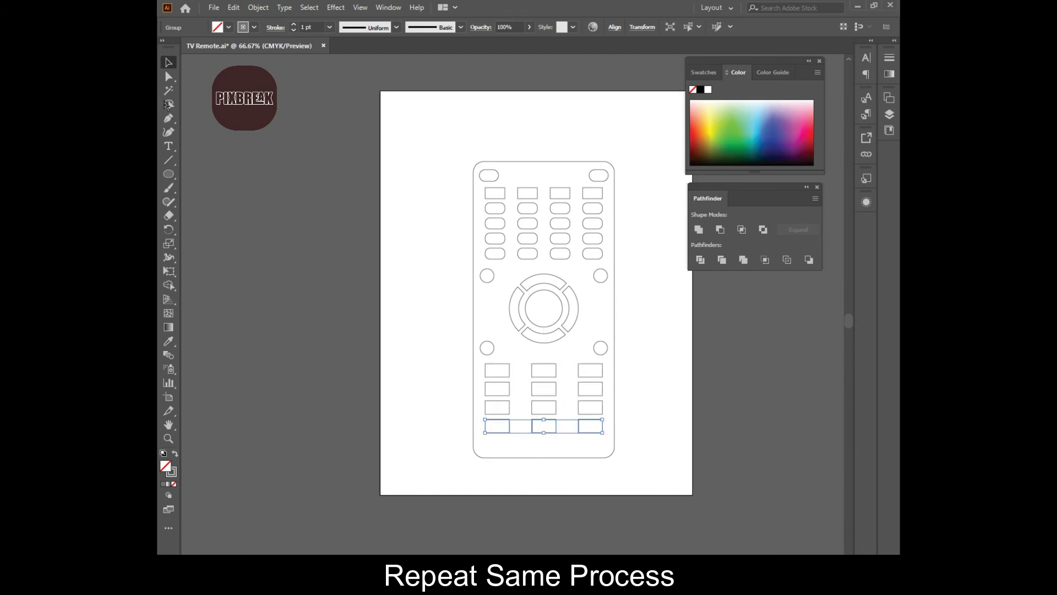
Step: Marquee-select all four rows of lower buttons
{"action": "left_click_drag", "start_coordinate": [597, 440], "coordinate": [492, 371]}
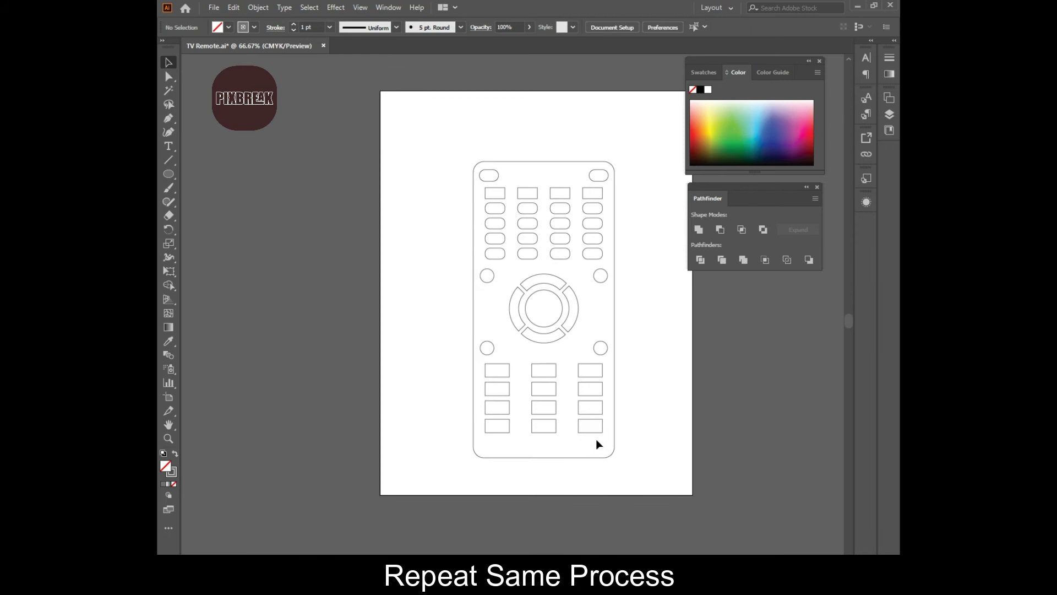
{"action": "right_click", "coordinate": [495, 376]}
{"action": "left_click", "coordinate": [494, 375]}
{"action": "mouse_move", "coordinate": [596, 439]}
{"action": "left_mouse_down"}
{"action": "mouse_move", "coordinate": [484, 366]}
{"action": "mouse_move", "coordinate": [496, 370]}
{"action": "left_mouse_up"}
Step: Round the twelve lower rectangles into pill shapes with Direct Selection corner widgets
{"action": "key", "text": "a"}
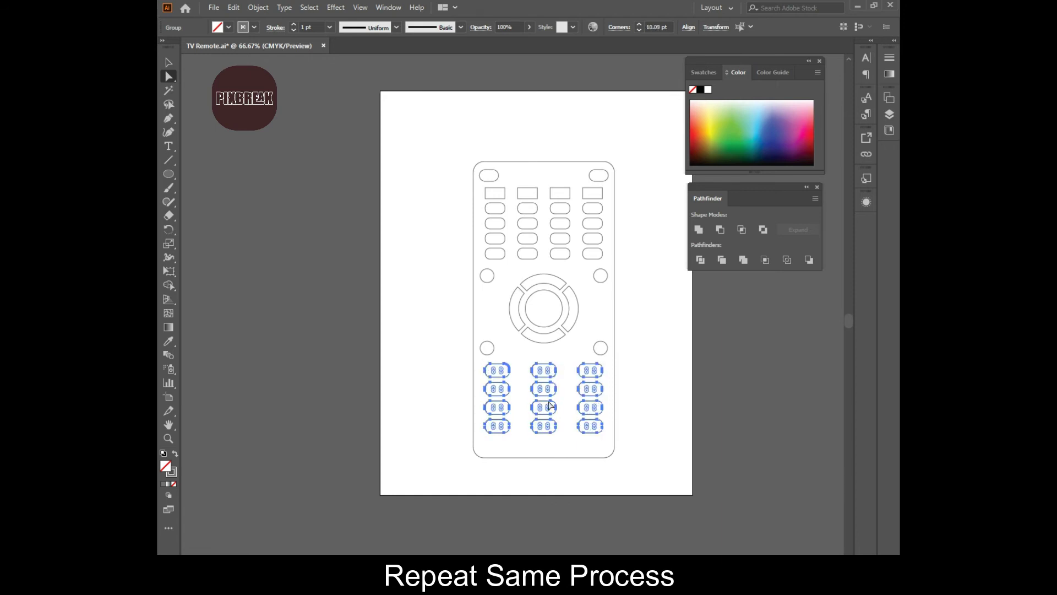
{"action": "left_click", "coordinate": [649, 425]}
{"action": "left_click_drag", "start_coordinate": [631, 153], "coordinate": [366, 526]}
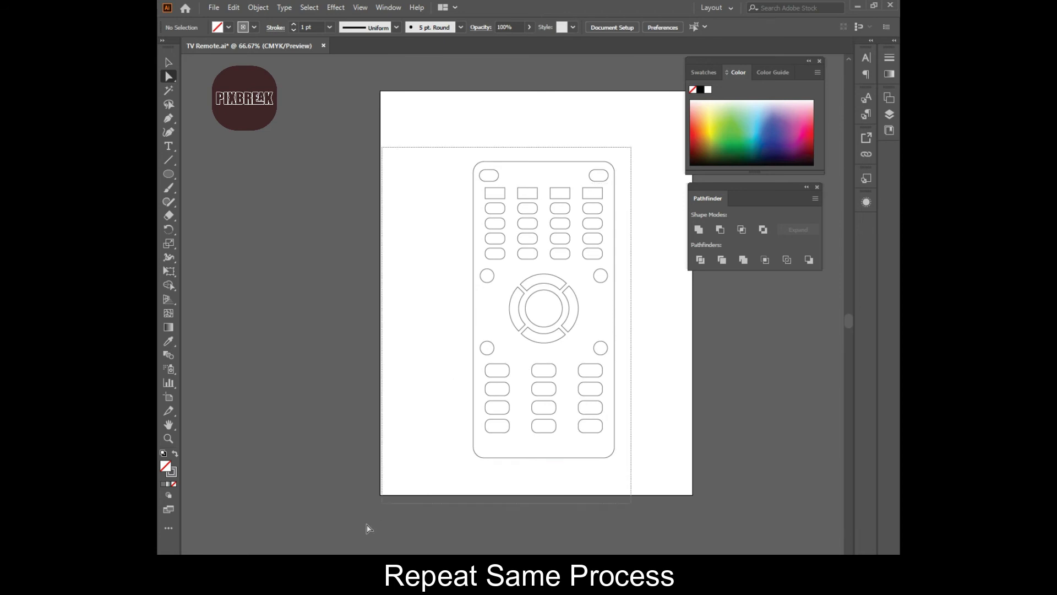
{"action": "left_click", "coordinate": [689, 27]}
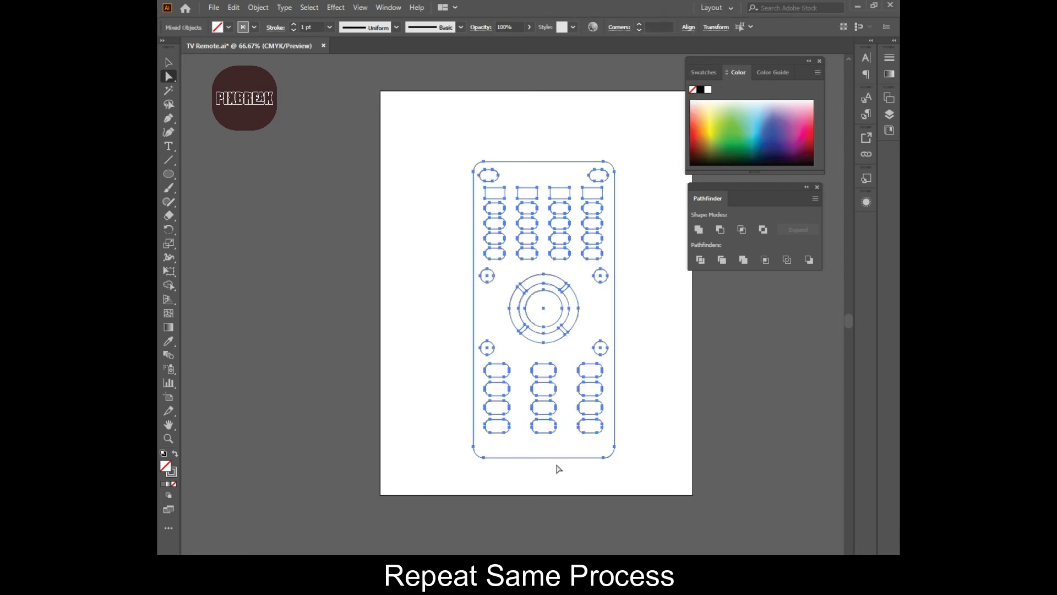
{"action": "left_click", "coordinate": [558, 468]}
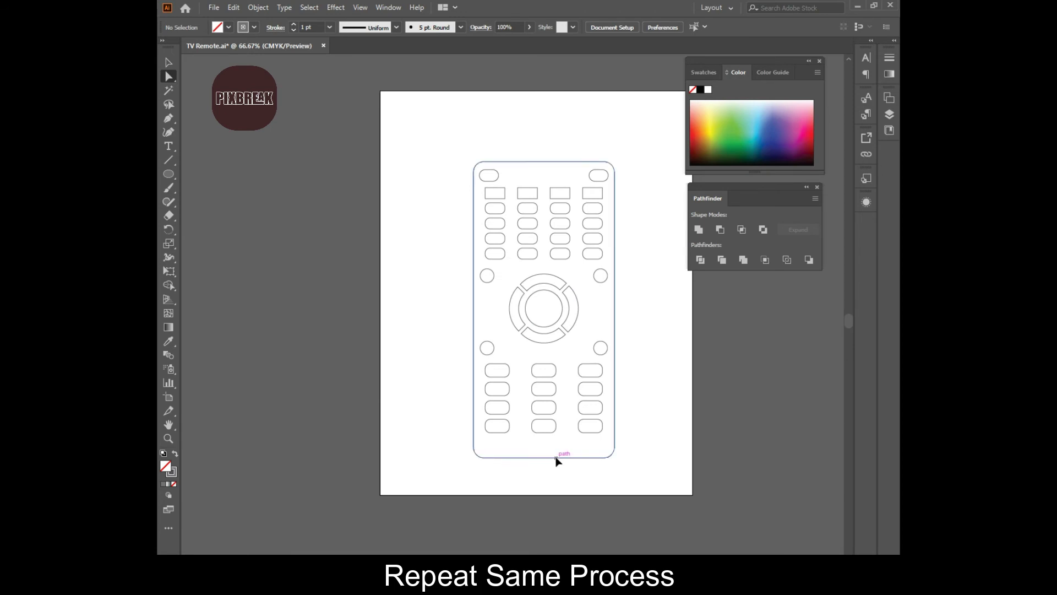
{"action": "left_click", "coordinate": [556, 457]}
{"action": "left_click", "coordinate": [690, 379]}
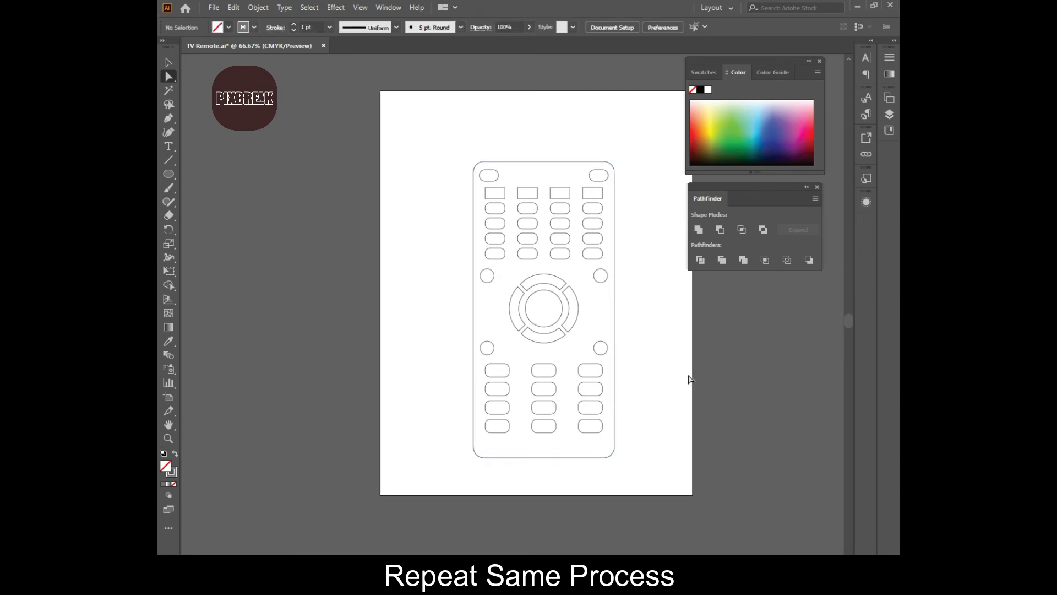
Step: Ungroup the top oval buttons and the top rectangle row
{"action": "left_click", "coordinate": [168, 62]}
{"action": "right_click", "coordinate": [486, 175]}
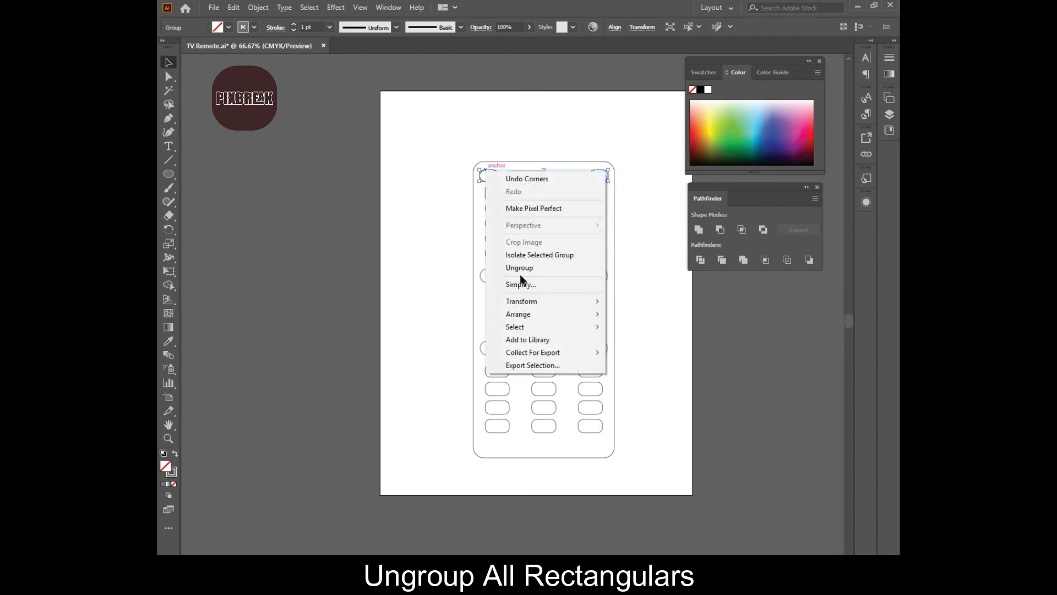
{"action": "left_click", "coordinate": [519, 267]}
{"action": "right_click", "coordinate": [497, 203]}
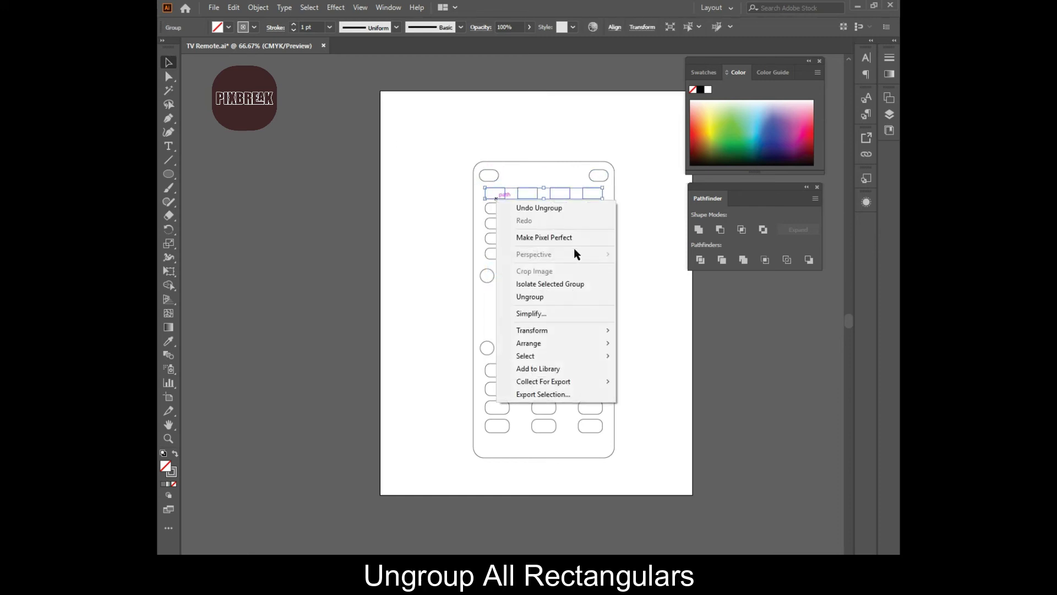
{"action": "left_click", "coordinate": [551, 296]}
Step: Ungroup the following oval button rows one at a time
{"action": "left_click", "coordinate": [501, 212]}
{"action": "right_click", "coordinate": [501, 212]}
{"action": "left_click", "coordinate": [529, 309]}
{"action": "left_click", "coordinate": [499, 224]}
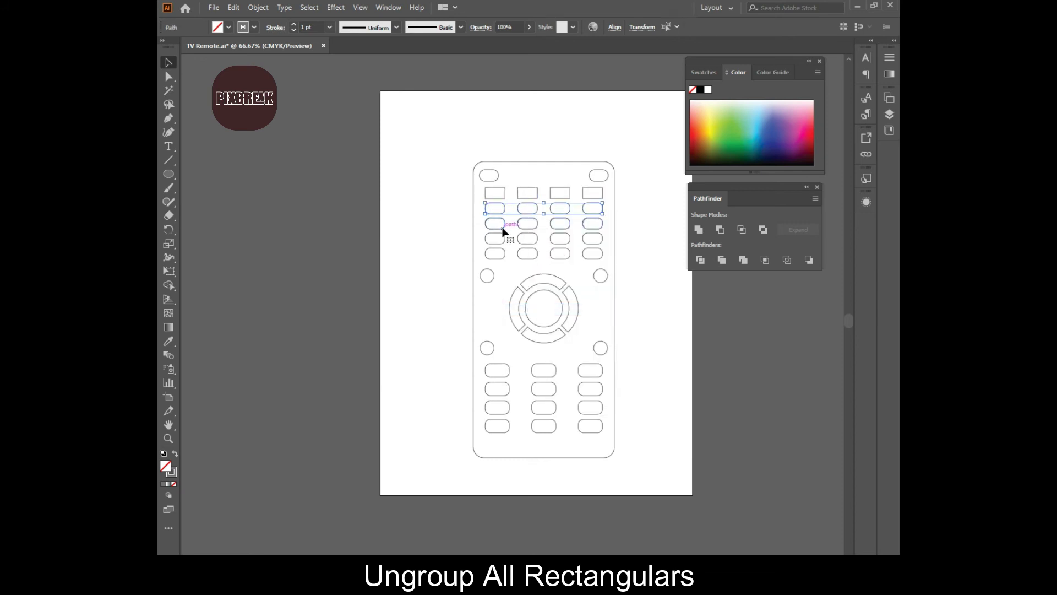
{"action": "right_click", "coordinate": [504, 227]}
{"action": "left_click", "coordinate": [538, 325]}
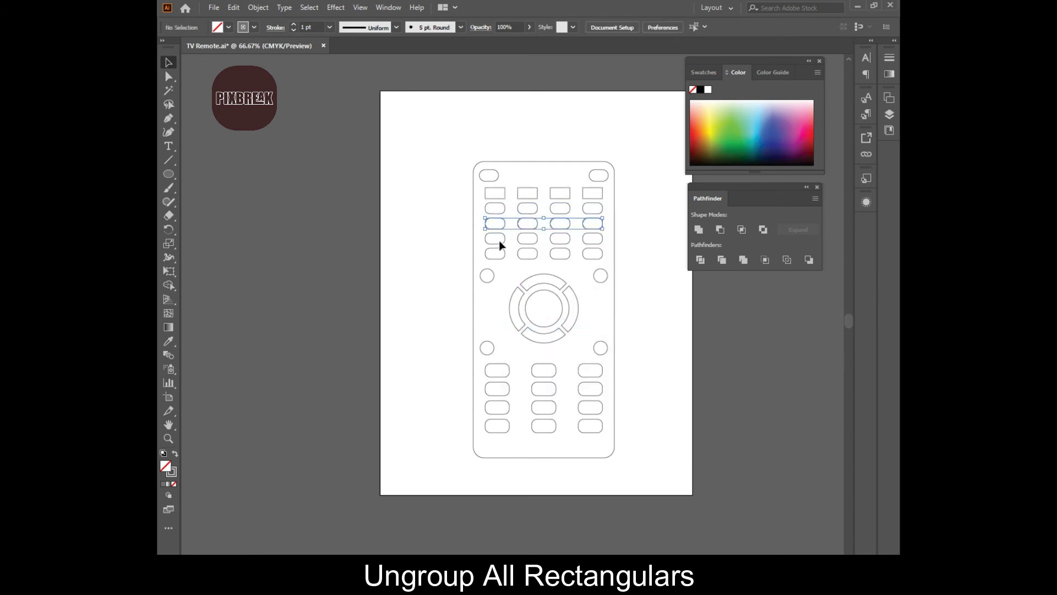
{"action": "left_click", "coordinate": [504, 243]}
{"action": "left_click", "coordinate": [489, 278]}
Step: Check the circle and D-pad groups, then test-swap the body's fill and stroke and undo
{"action": "left_click", "coordinate": [494, 278]}
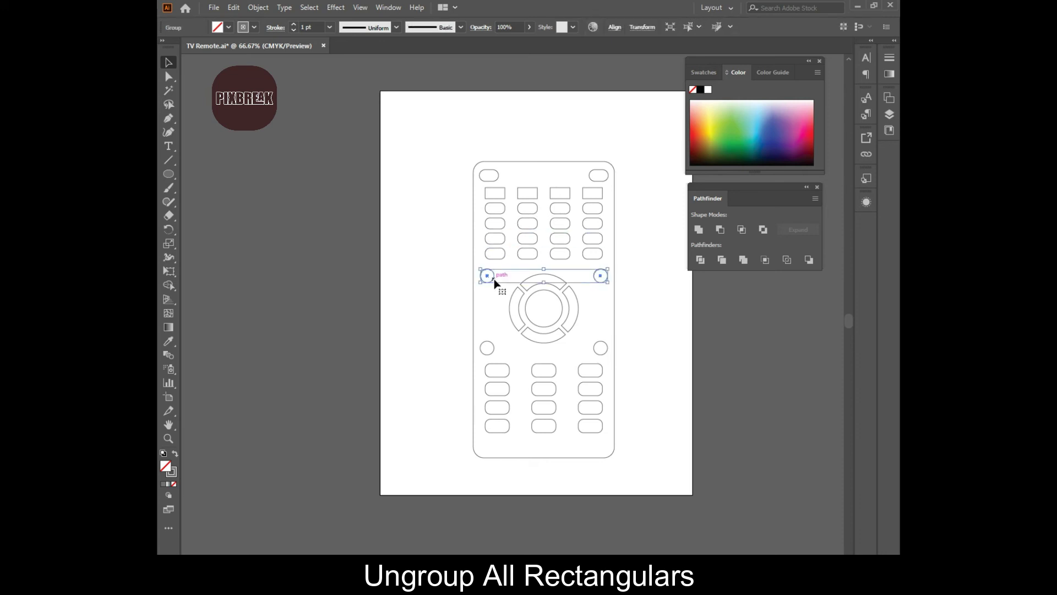
{"action": "left_click", "coordinate": [518, 316]}
{"action": "left_click", "coordinate": [670, 385]}
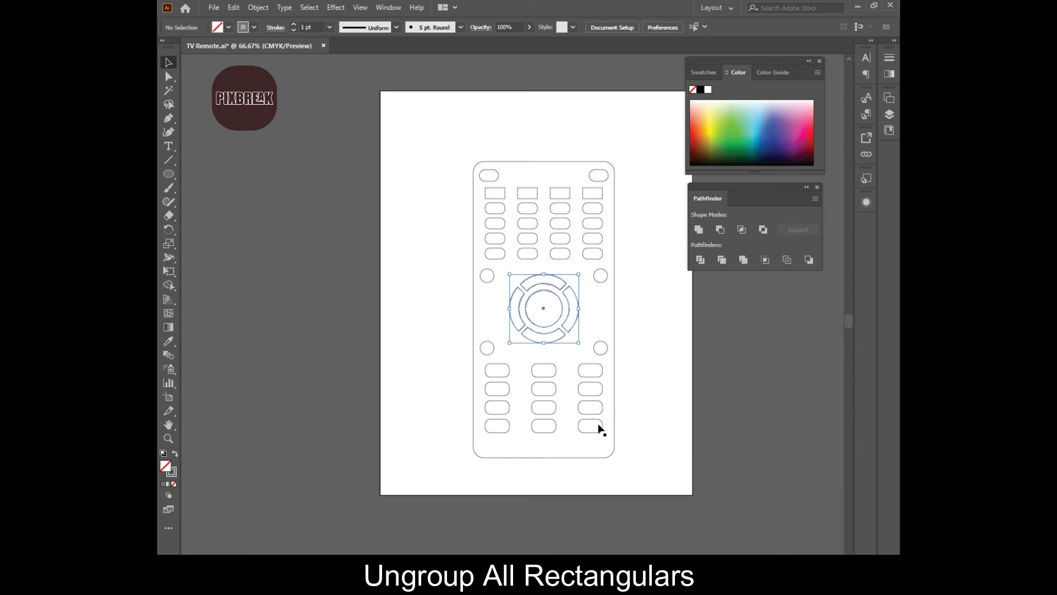
{"action": "left_click", "coordinate": [542, 162]}
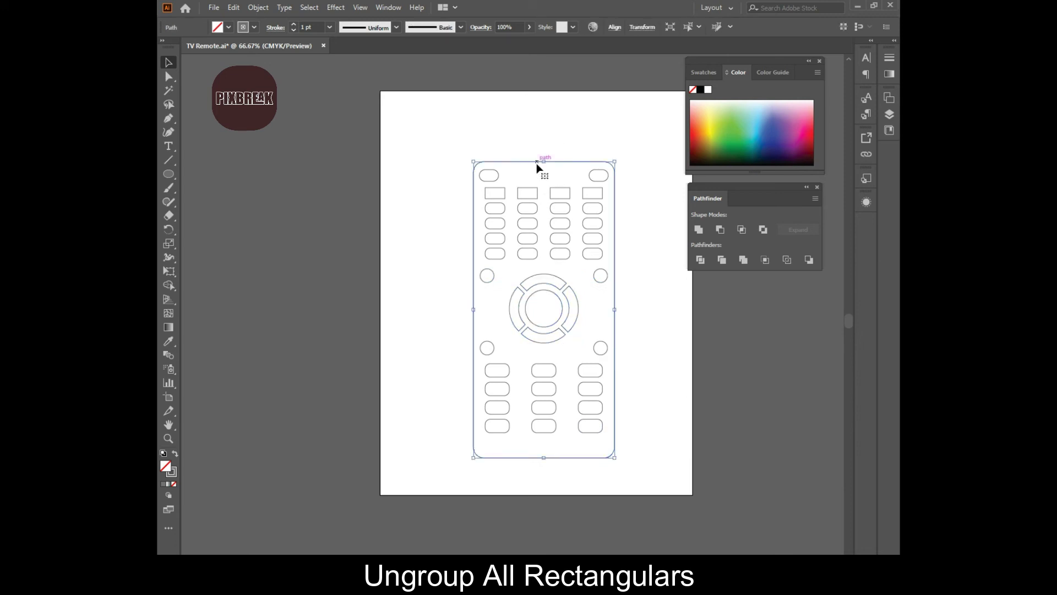
{"action": "left_click", "coordinate": [175, 453]}
{"action": "key", "text": "ctrl+z"}
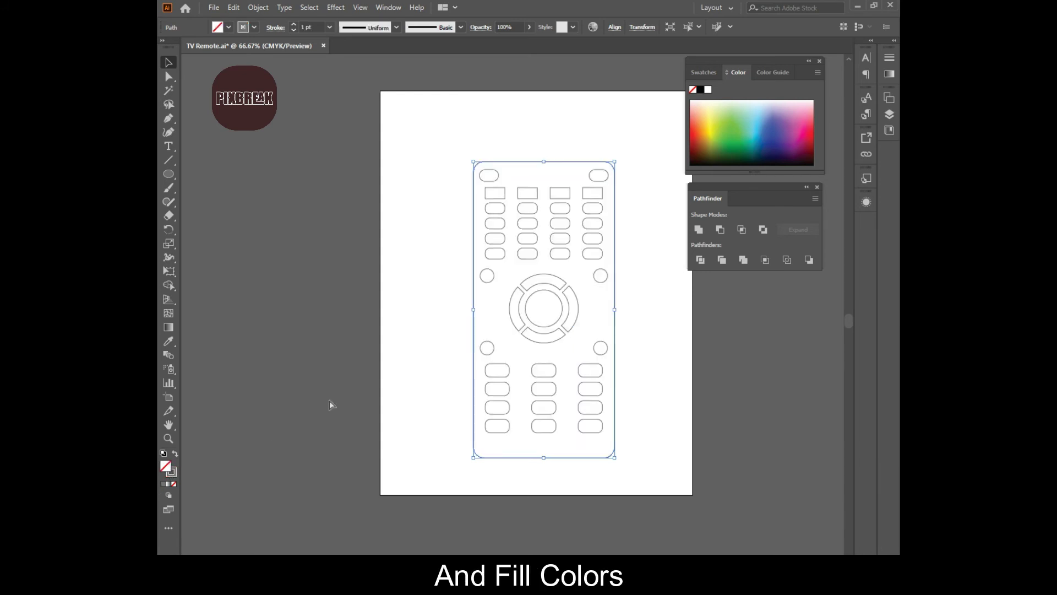
{"action": "left_click", "coordinate": [619, 225]}
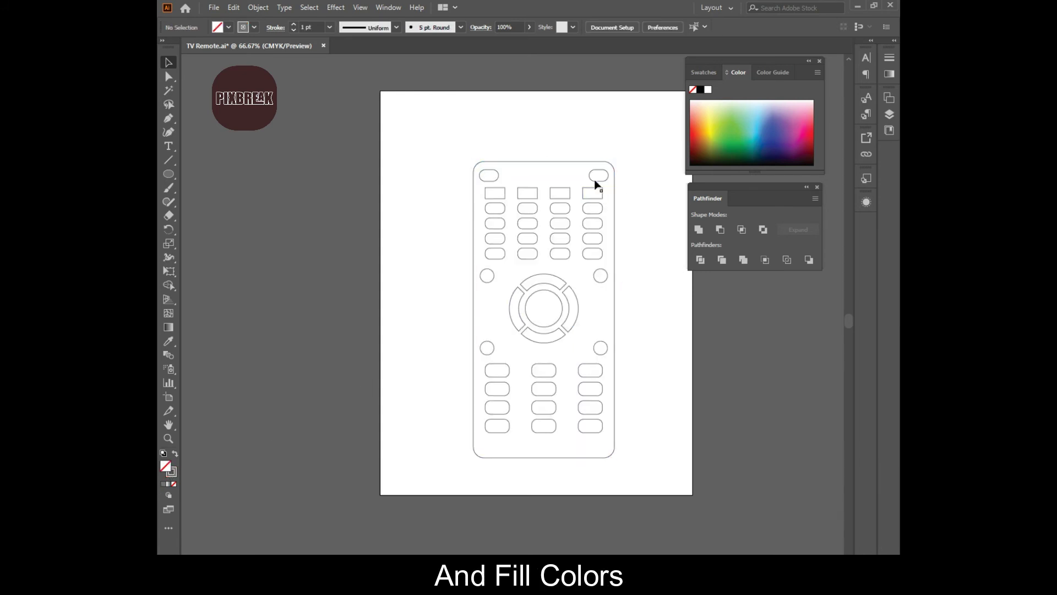
Step: Fill the top-left oval red and the top-right oval green
{"action": "left_click", "coordinate": [597, 176]}
{"action": "left_click", "coordinate": [496, 180], "text": "shift"}
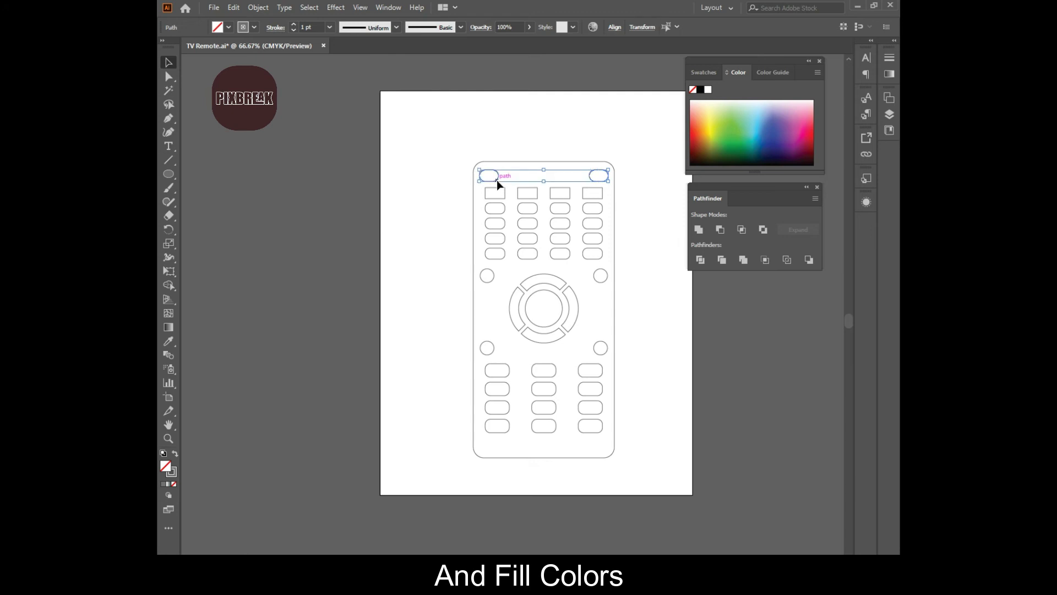
{"action": "left_click", "coordinate": [174, 453]}
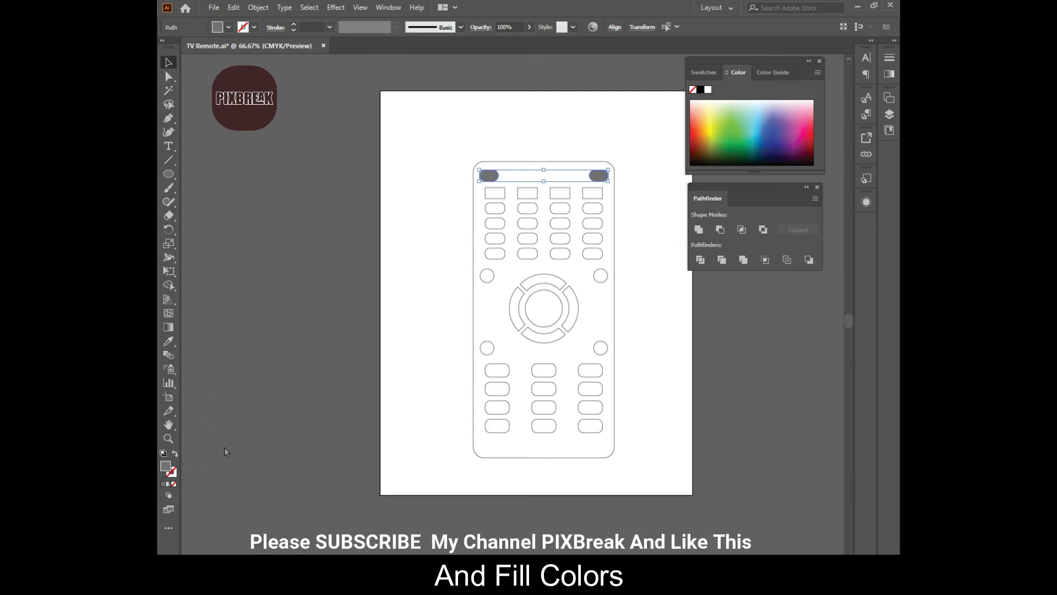
{"action": "double_click", "coordinate": [165, 465]}
{"action": "left_click", "coordinate": [626, 437]}
{"action": "left_click", "coordinate": [490, 176]}
{"action": "left_click", "coordinate": [691, 134]}
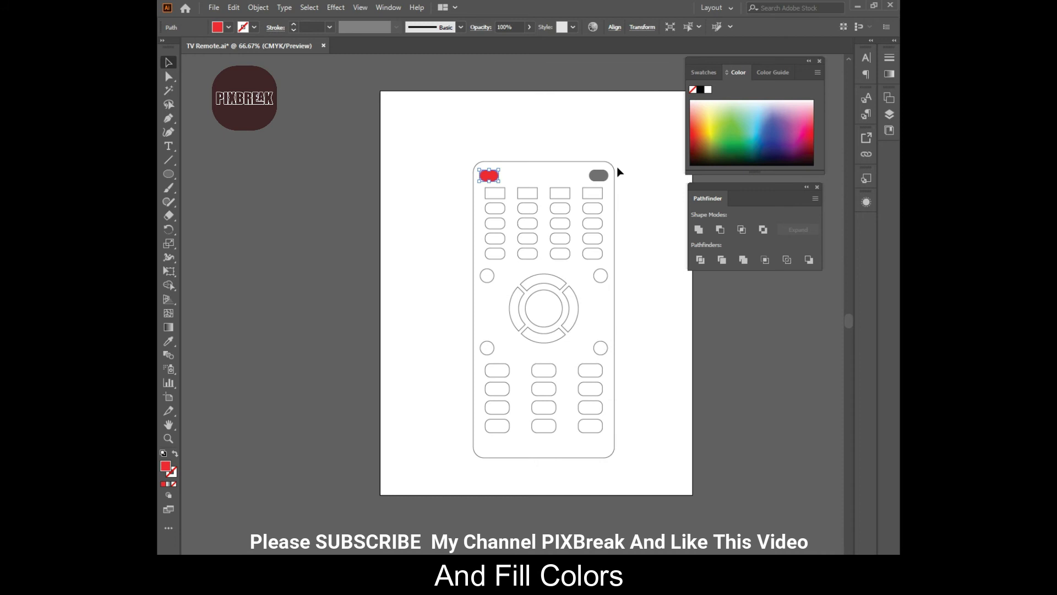
{"action": "key", "text": "i"}
{"action": "left_click", "coordinate": [599, 176], "text": "ctrl"}
{"action": "left_click", "coordinate": [743, 134]}
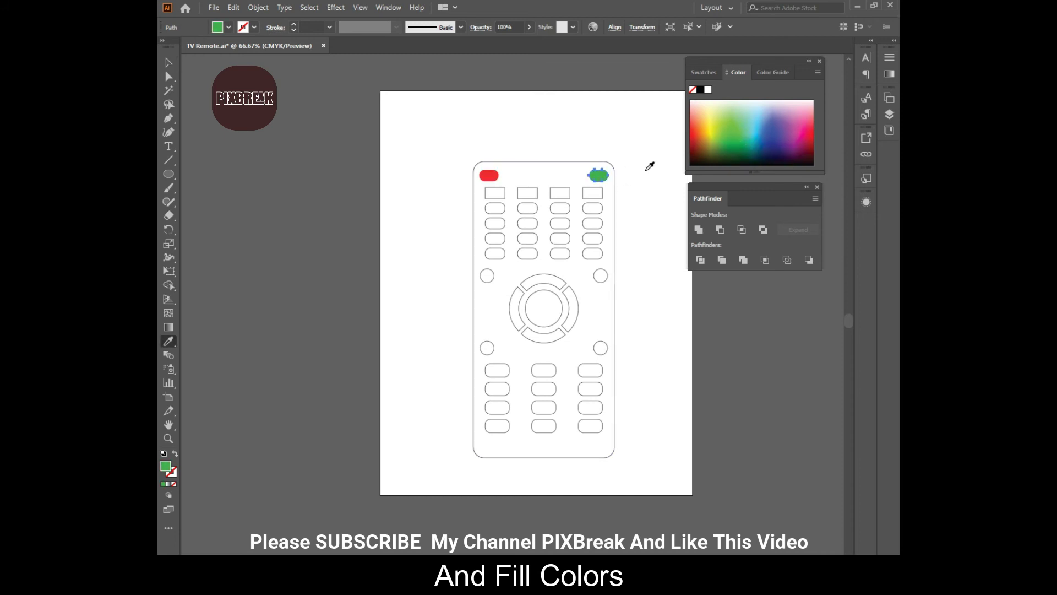
Step: Fill the first small rectangle purple after trying several other colours
{"action": "left_click", "coordinate": [498, 198], "text": "ctrl"}
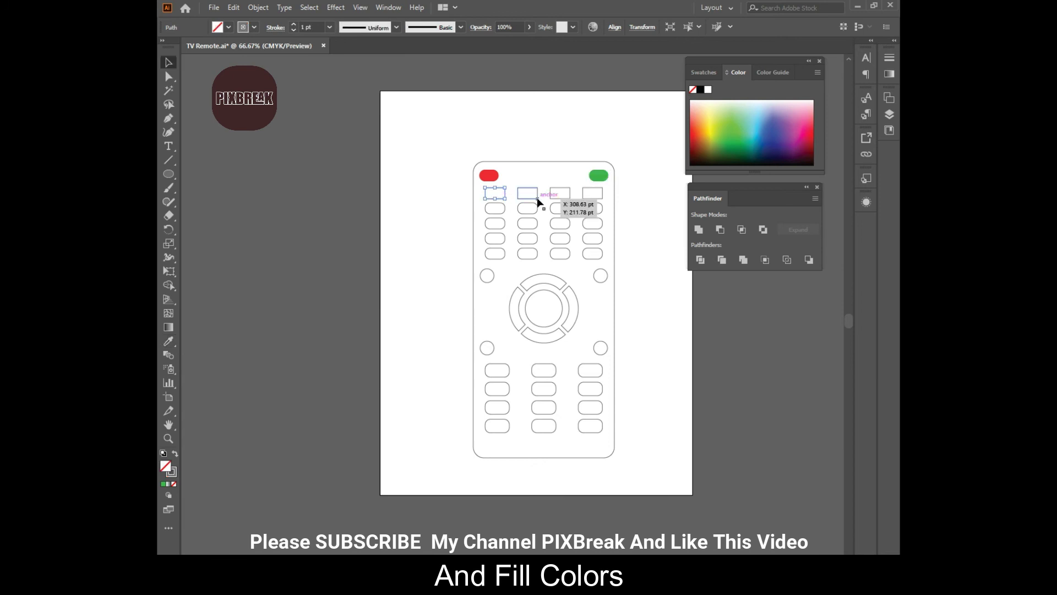
{"action": "left_click", "coordinate": [775, 133]}
{"action": "left_click", "coordinate": [739, 134]}
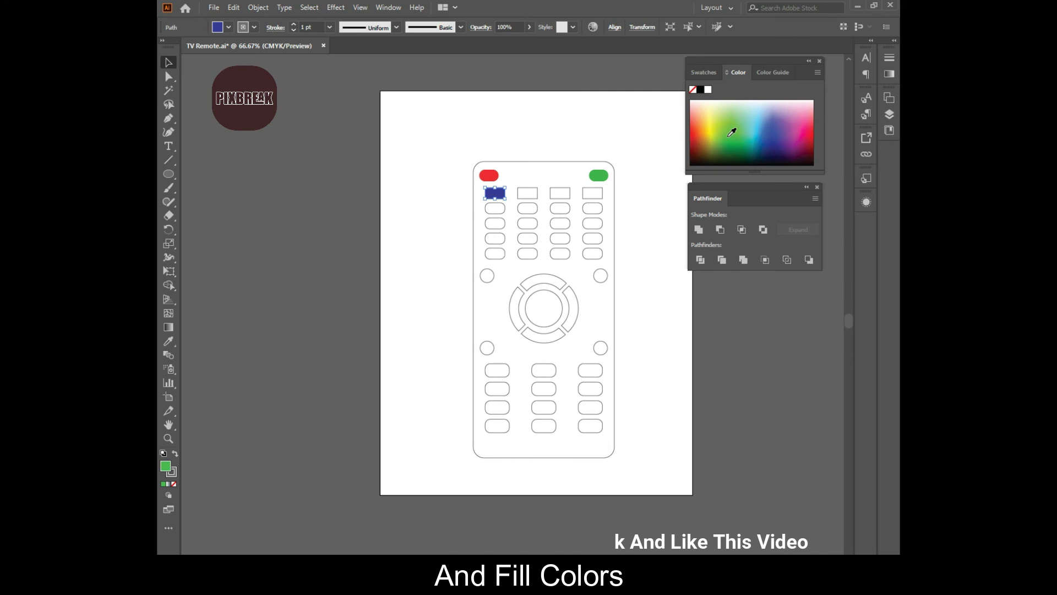
{"action": "left_click", "coordinate": [757, 126]}
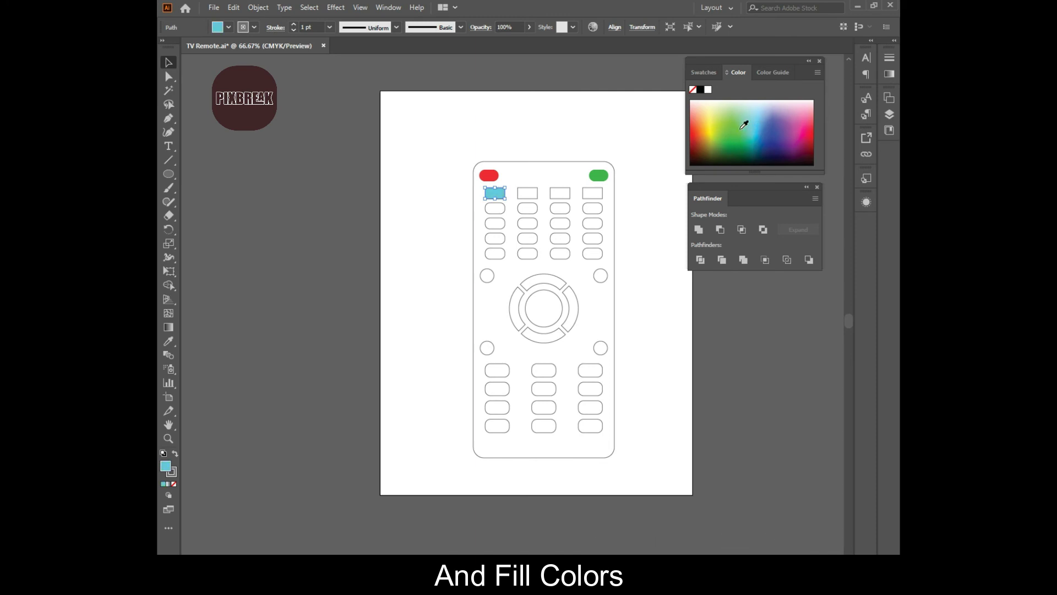
{"action": "left_click_drag", "start_coordinate": [744, 125], "coordinate": [690, 137]}
{"action": "left_click", "coordinate": [783, 144]}
Step: Fill the second, third and fourth rectangles green, yellow and orange
{"action": "left_click", "coordinate": [529, 188]}
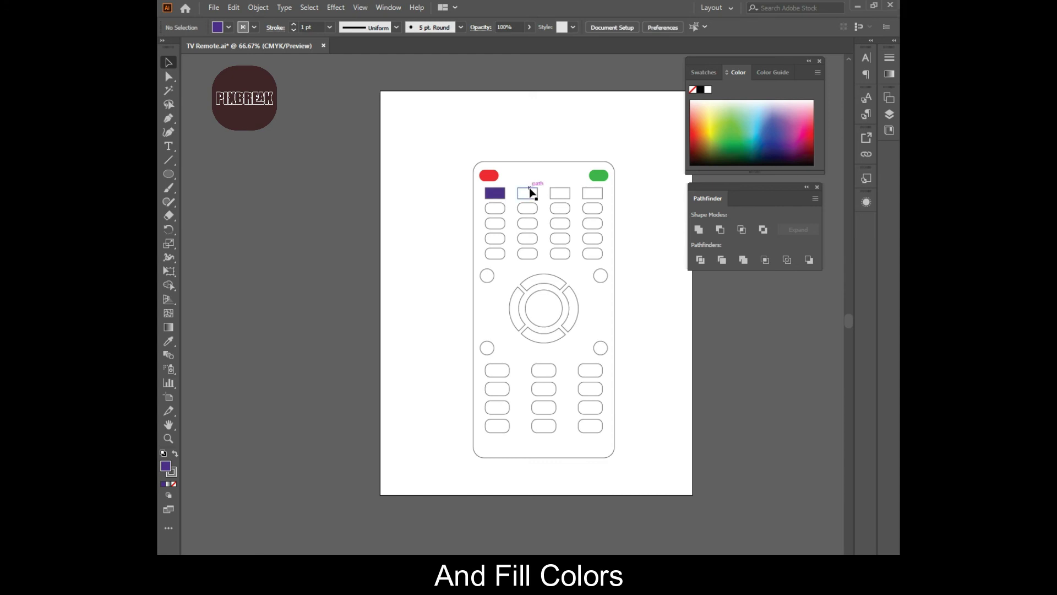
{"action": "left_click", "coordinate": [738, 135]}
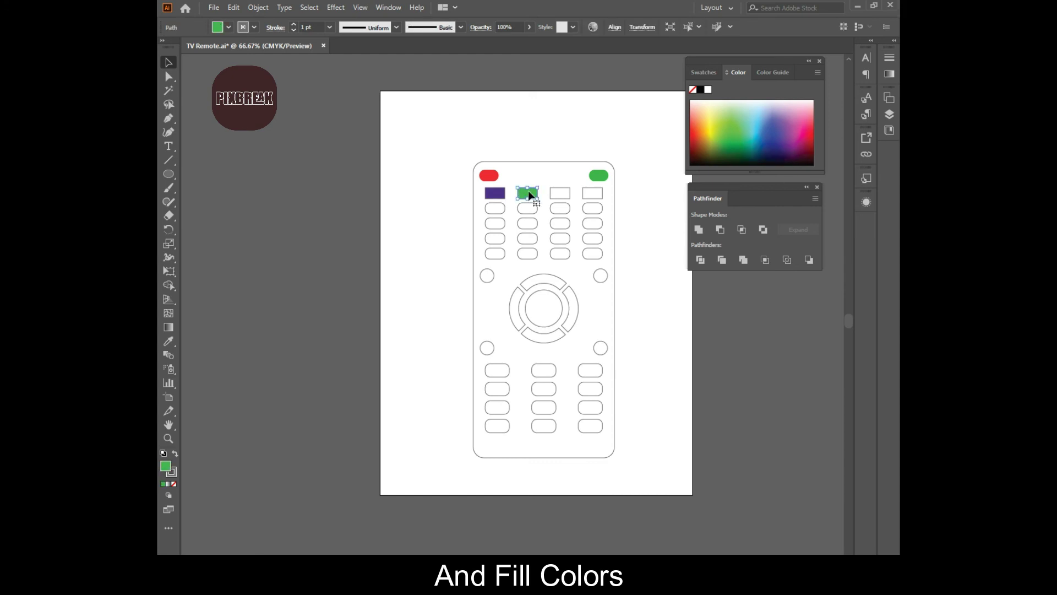
{"action": "left_click", "coordinate": [563, 191]}
{"action": "left_click", "coordinate": [710, 119]}
{"action": "left_click", "coordinate": [593, 188]}
{"action": "mouse_move", "coordinate": [702, 128]}
{"action": "left_mouse_down"}
{"action": "mouse_move", "coordinate": [759, 128]}
{"action": "mouse_move", "coordinate": [698, 128]}
{"action": "left_mouse_up"}
{"action": "left_click_drag", "start_coordinate": [497, 211], "coordinate": [500, 230]}
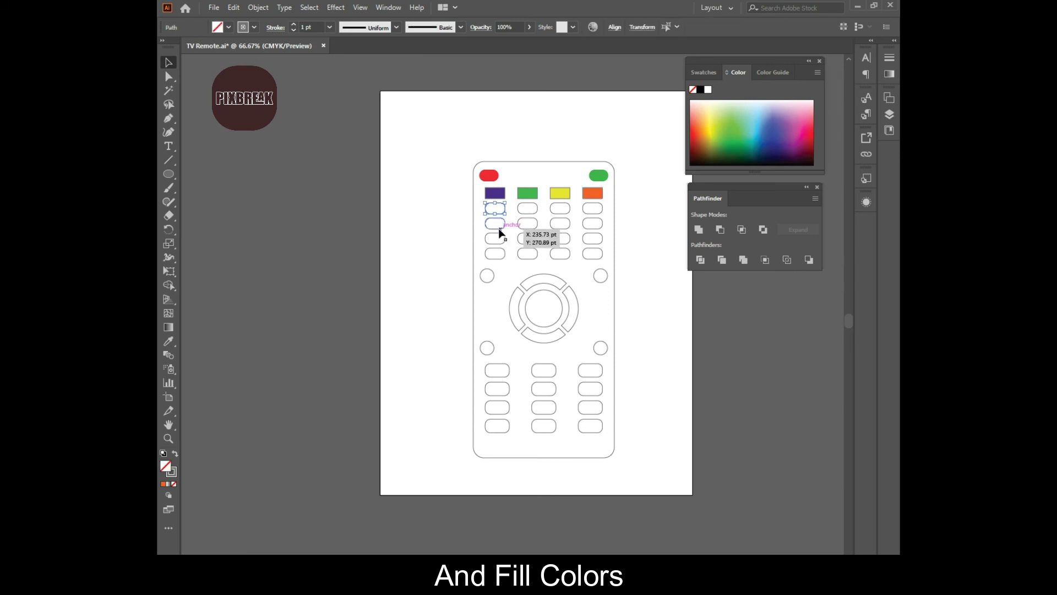
Step: Give the grid of small pill buttons a light grey fill with no outline, refining the shade
{"action": "mouse_move", "coordinate": [500, 234]}
{"action": "left_mouse_down"}
{"action": "mouse_move", "coordinate": [497, 259]}
{"action": "mouse_move", "coordinate": [529, 235]}
{"action": "left_mouse_up"}
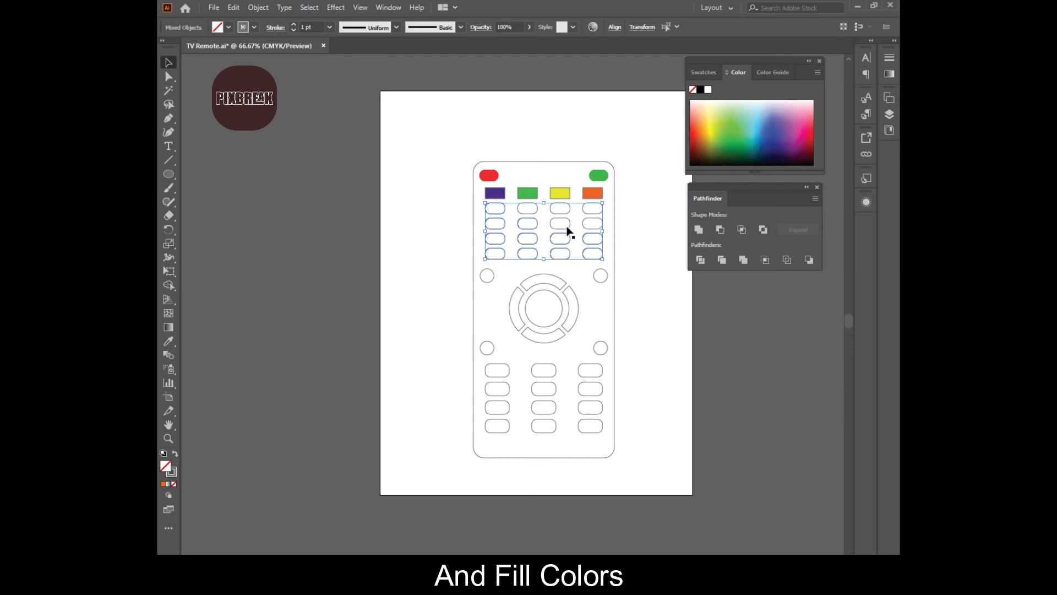
{"action": "left_click_drag", "start_coordinate": [585, 229], "coordinate": [573, 215]}
{"action": "left_click", "coordinate": [175, 453]}
{"action": "double_click", "coordinate": [165, 469]}
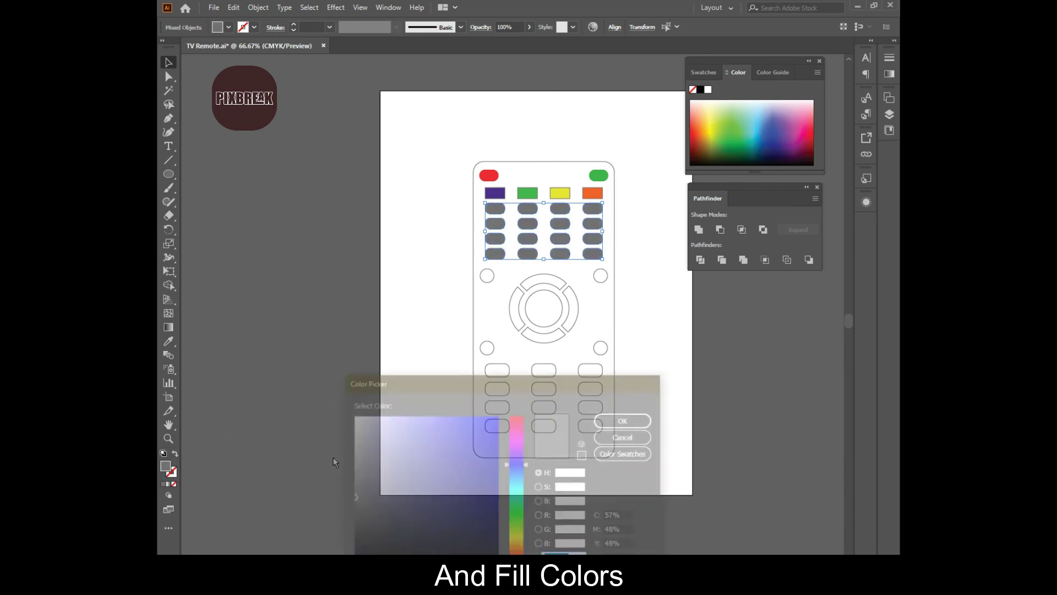
{"action": "left_click_drag", "start_coordinate": [349, 455], "coordinate": [350, 447]}
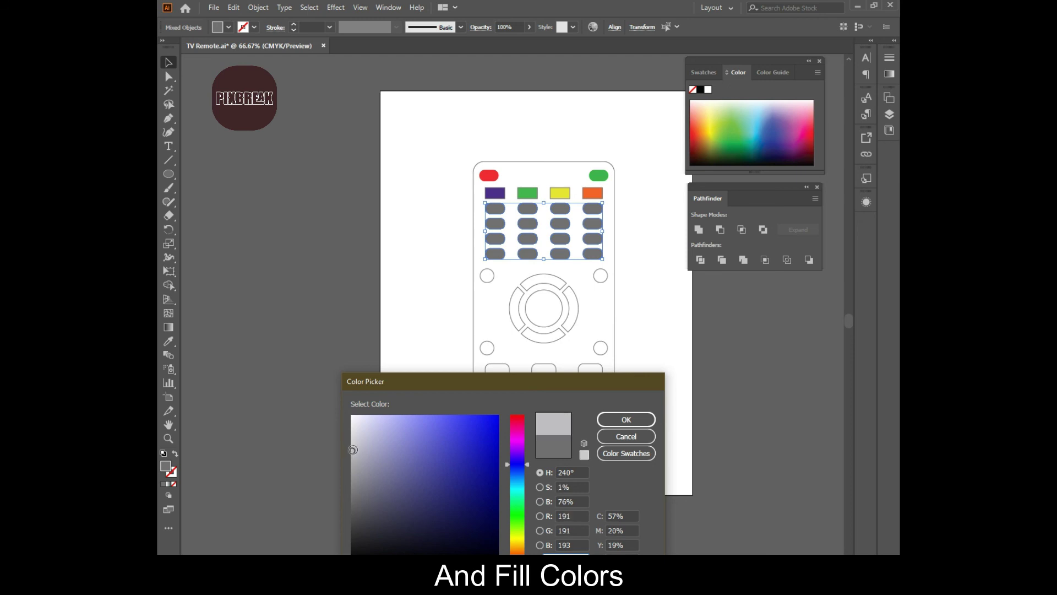
{"action": "key", "text": "Return"}
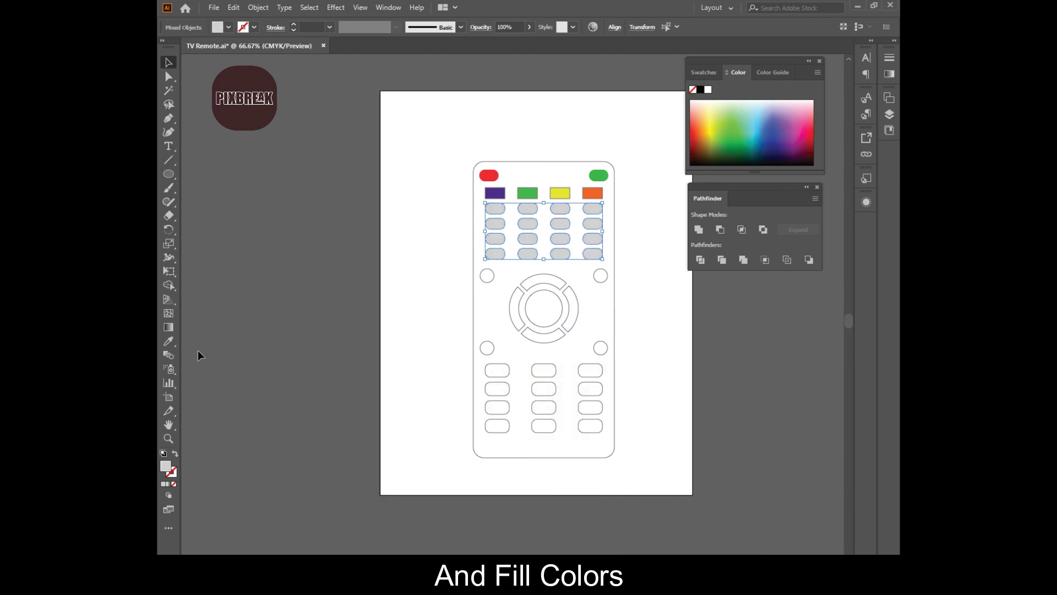
{"action": "double_click", "coordinate": [165, 467]}
{"action": "left_click", "coordinate": [349, 451]}
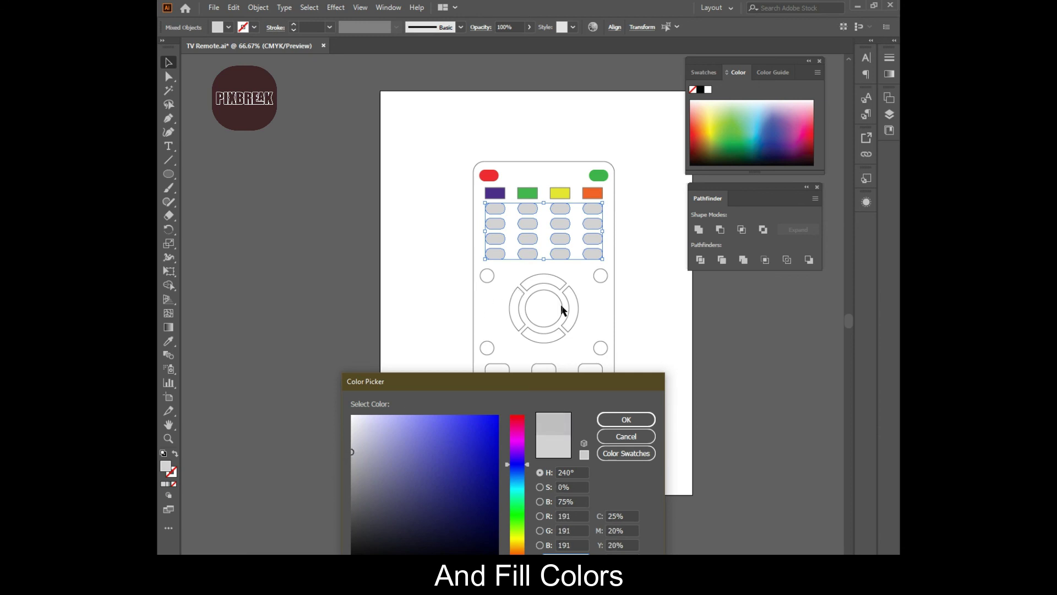
{"action": "key", "text": "Return"}
Step: Fill the four corner circles mid-grey with no outline
{"action": "left_click", "coordinate": [497, 280]}
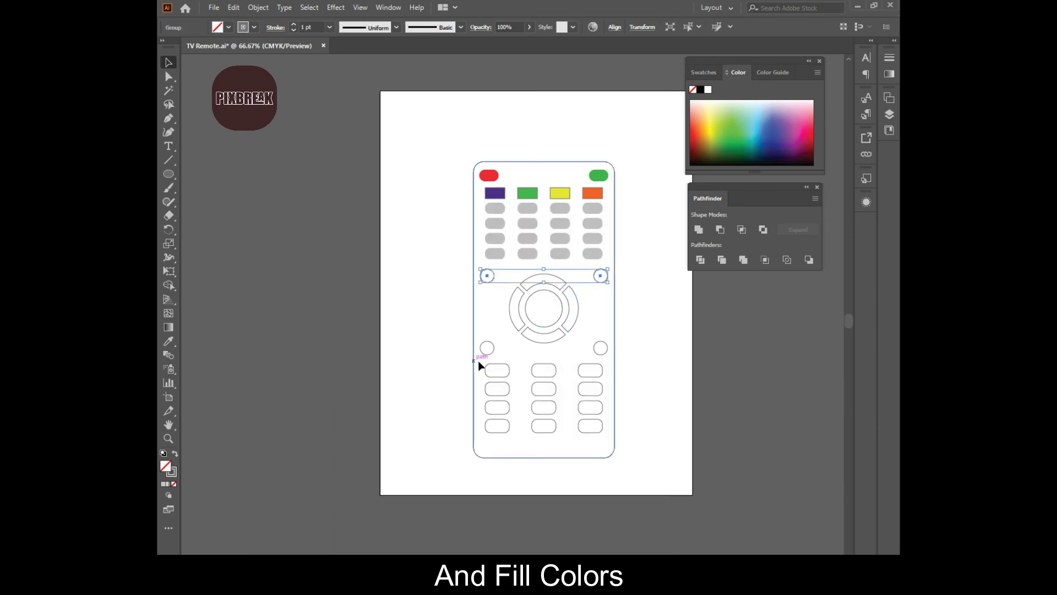
{"action": "left_click", "coordinate": [494, 349], "text": "shift"}
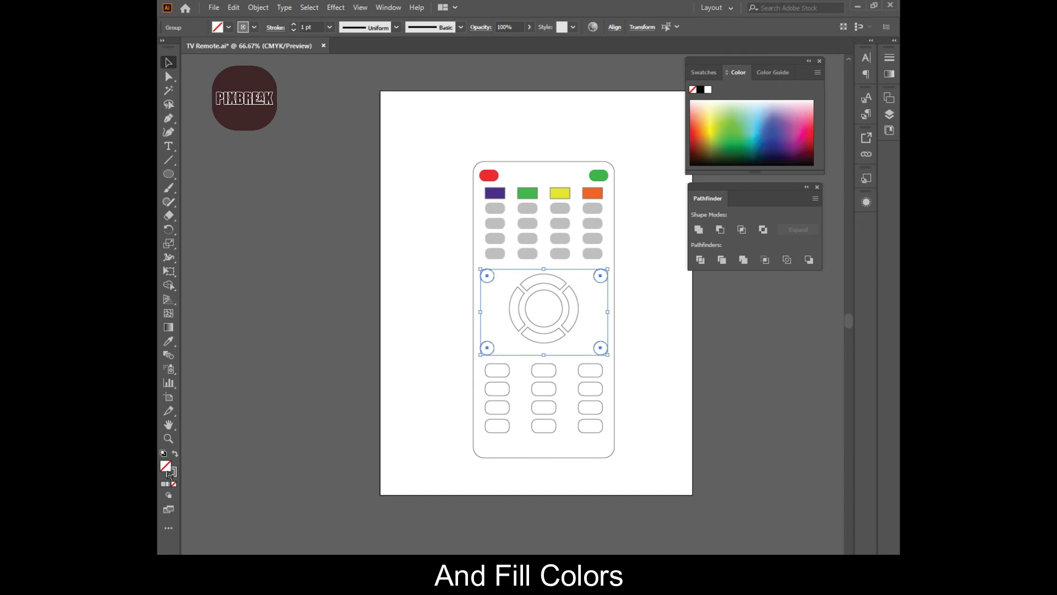
{"action": "left_click", "coordinate": [175, 454]}
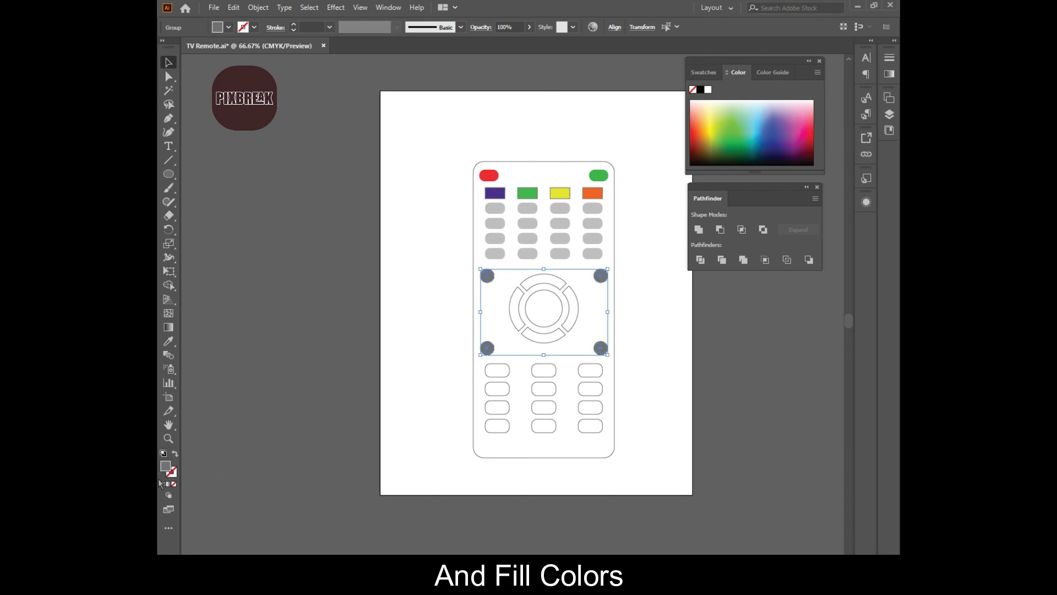
{"action": "double_click", "coordinate": [167, 466]}
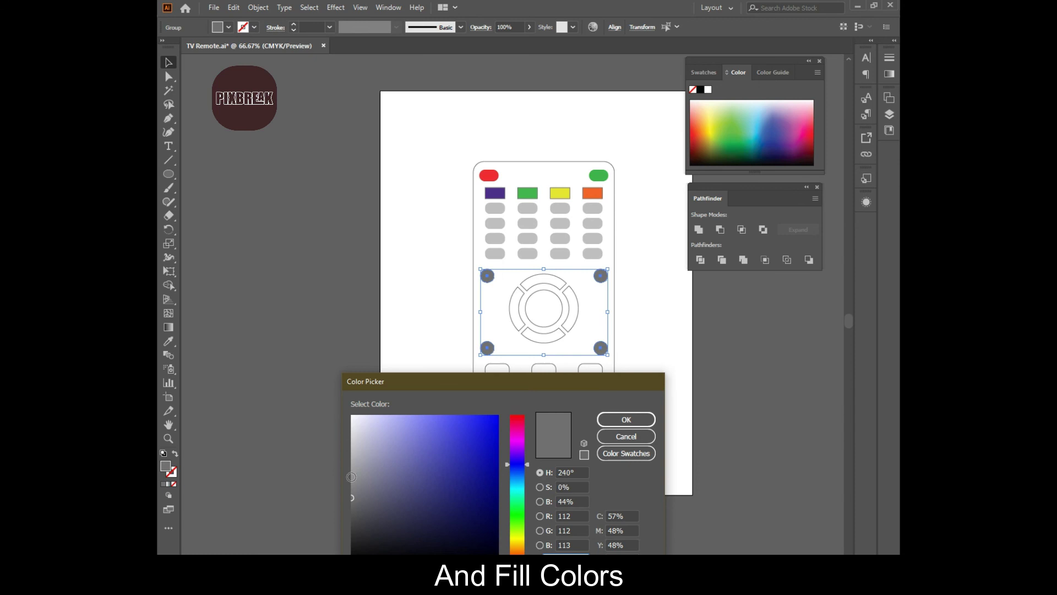
{"action": "key", "text": "Return"}
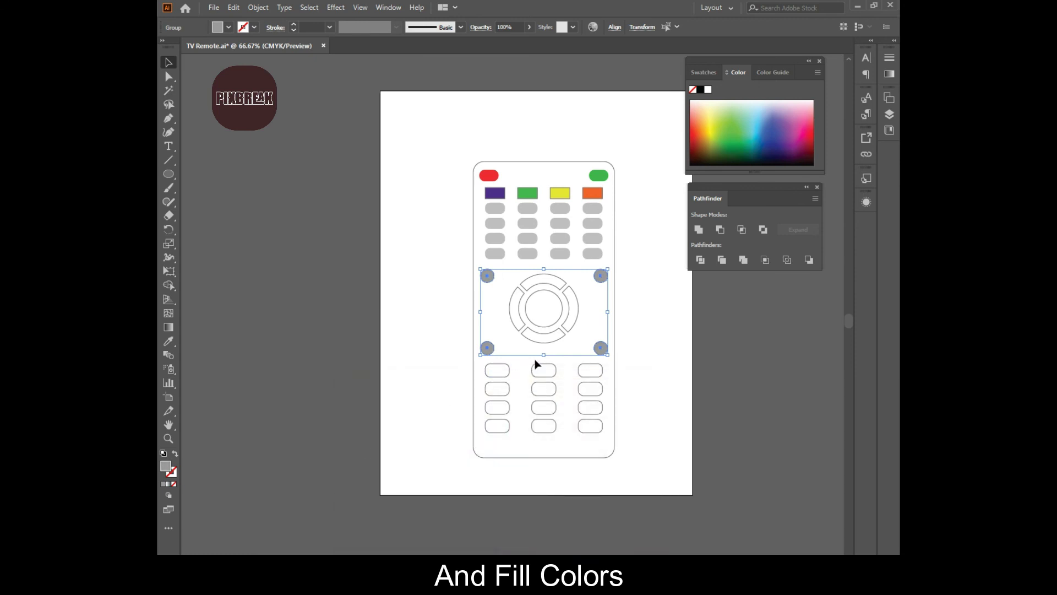
Step: Fill the D-pad group light grey with no outline
{"action": "left_click", "coordinate": [545, 340]}
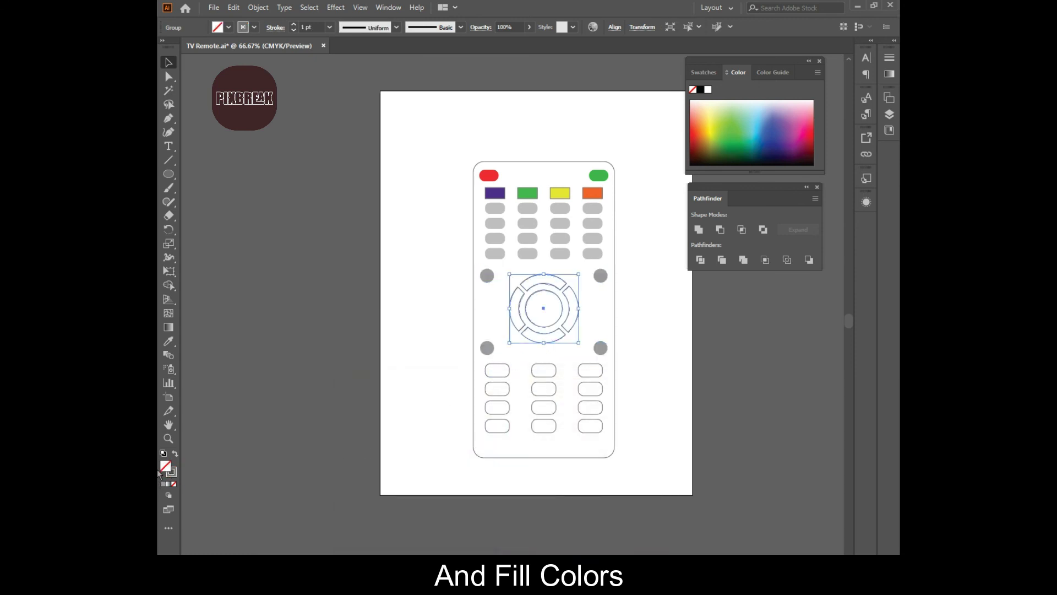
{"action": "left_click", "coordinate": [175, 454]}
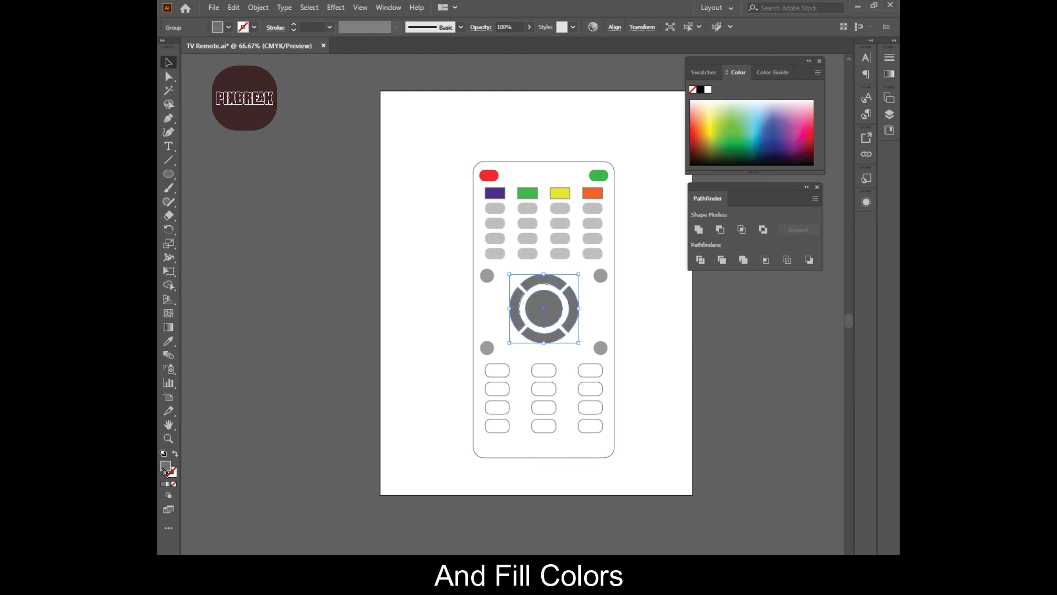
{"action": "double_click", "coordinate": [165, 469]}
{"action": "left_click", "coordinate": [354, 450]}
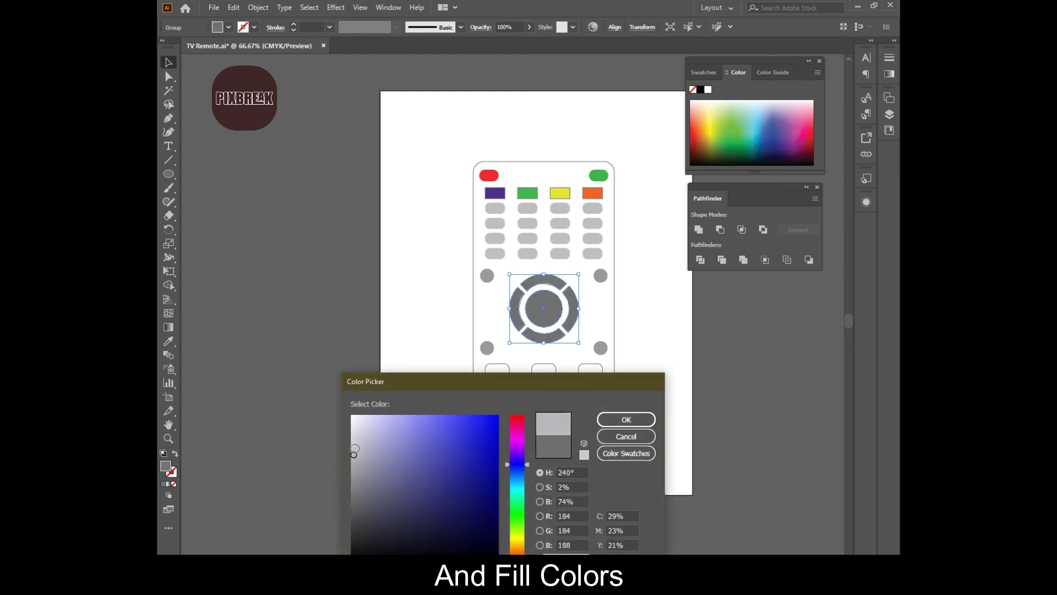
{"action": "key", "text": "Return"}
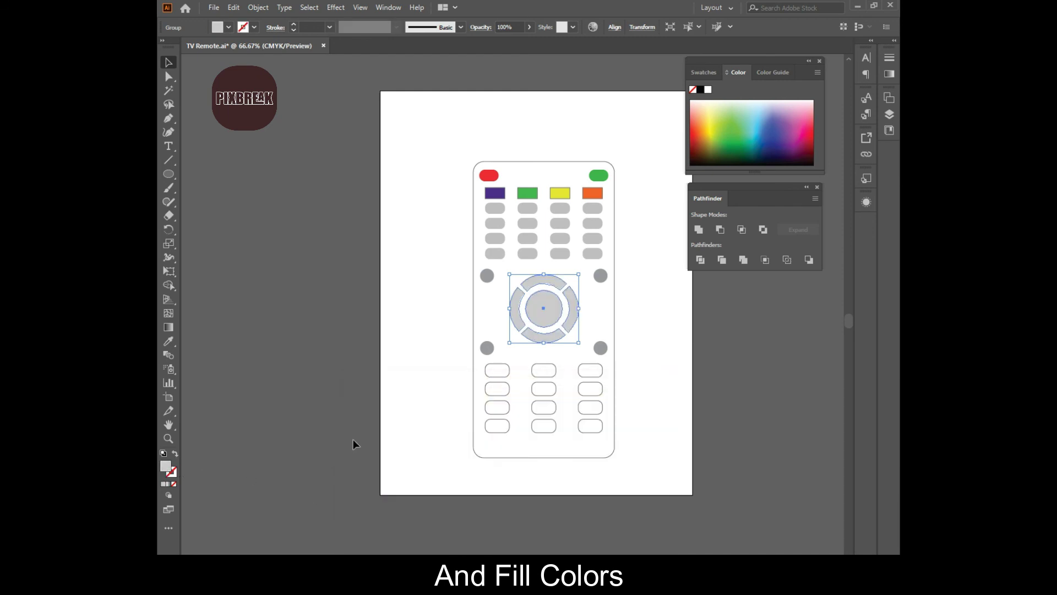
{"action": "left_click", "coordinate": [499, 377]}
Step: Fill the twelve lower buttons dark grey with no outline
{"action": "left_click", "coordinate": [508, 392], "text": "shift"}
{"action": "left_click", "coordinate": [507, 426], "text": "shift"}
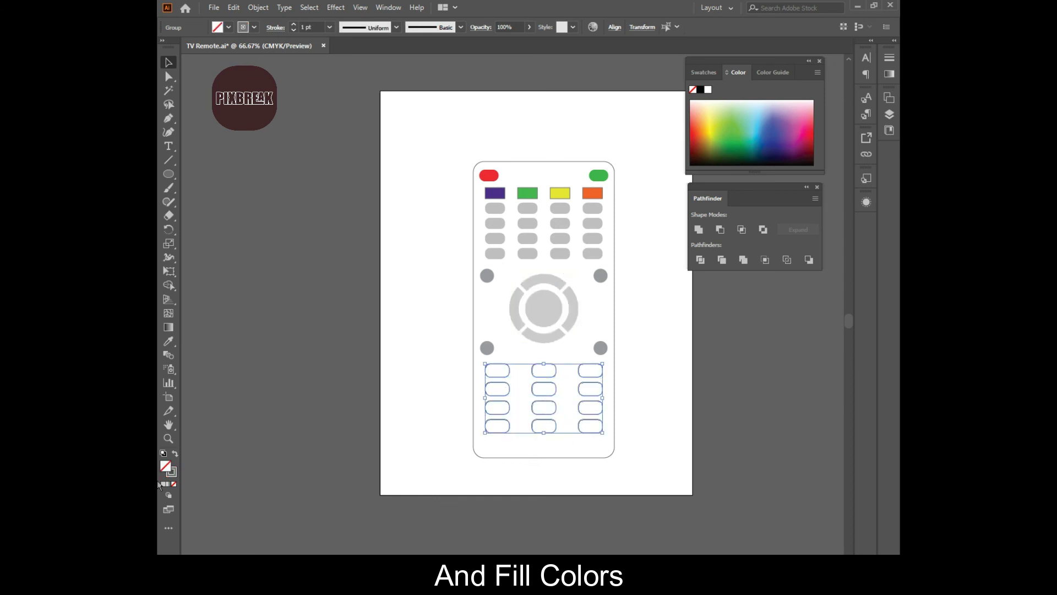
{"action": "left_click", "coordinate": [175, 454]}
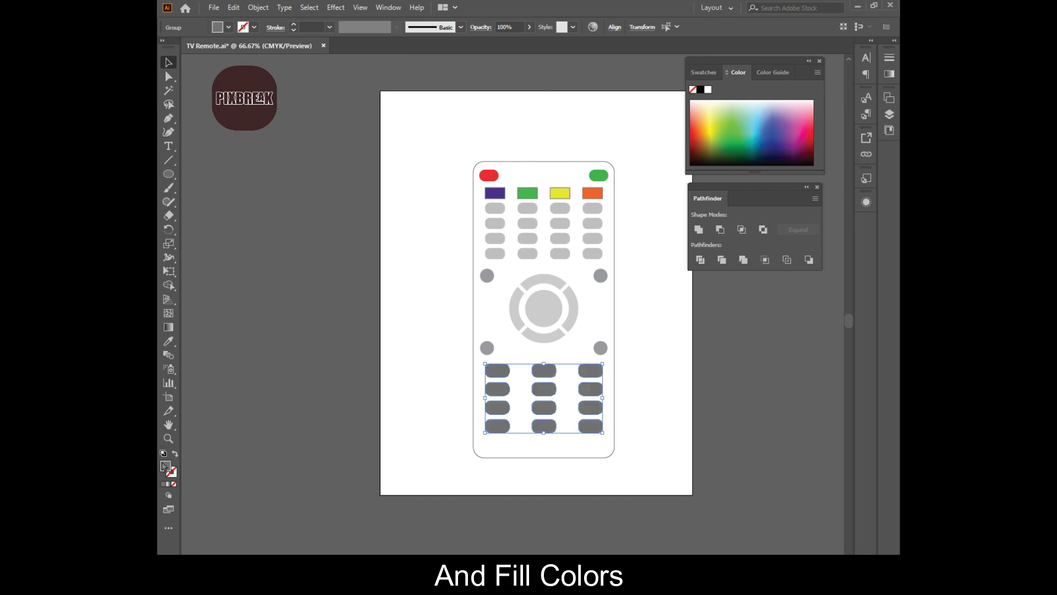
{"action": "double_click", "coordinate": [164, 467]}
{"action": "left_click", "coordinate": [361, 512]}
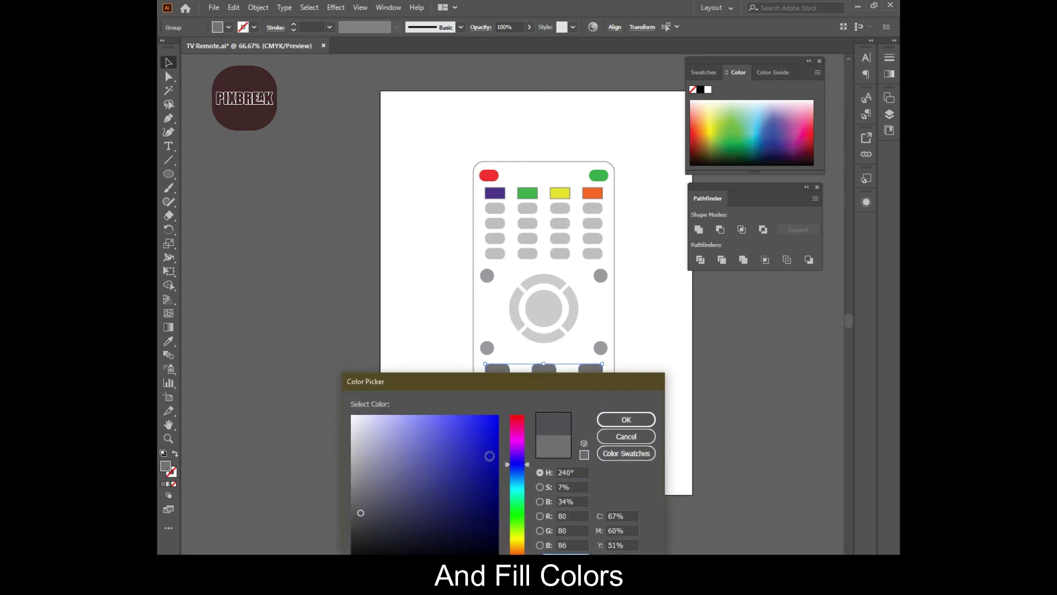
{"action": "left_click", "coordinate": [626, 419]}
Step: Fill the remote body near-black and deselect everything
{"action": "left_click", "coordinate": [545, 458]}
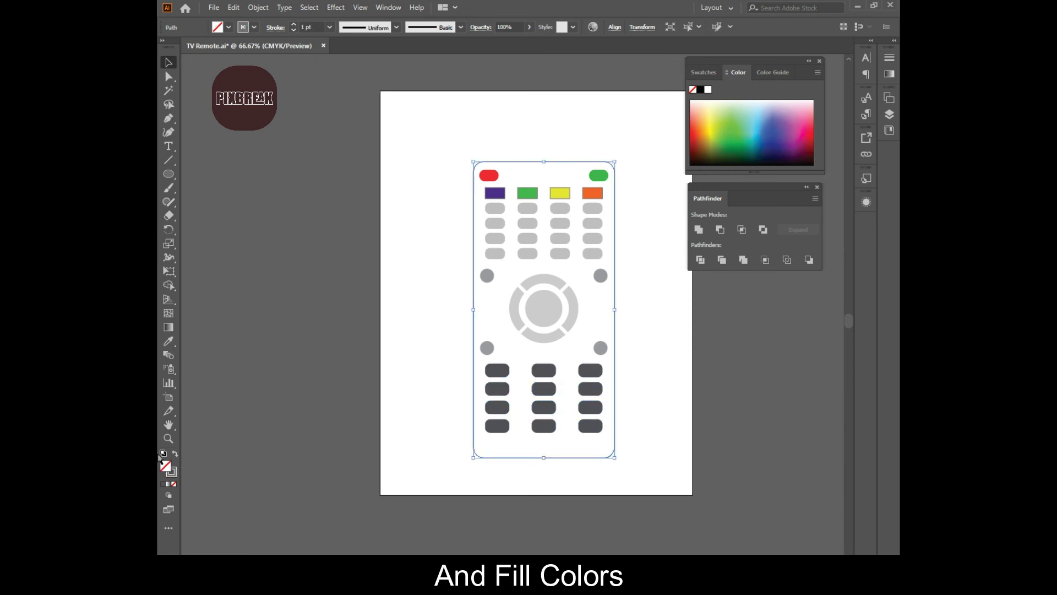
{"action": "left_click", "coordinate": [176, 453]}
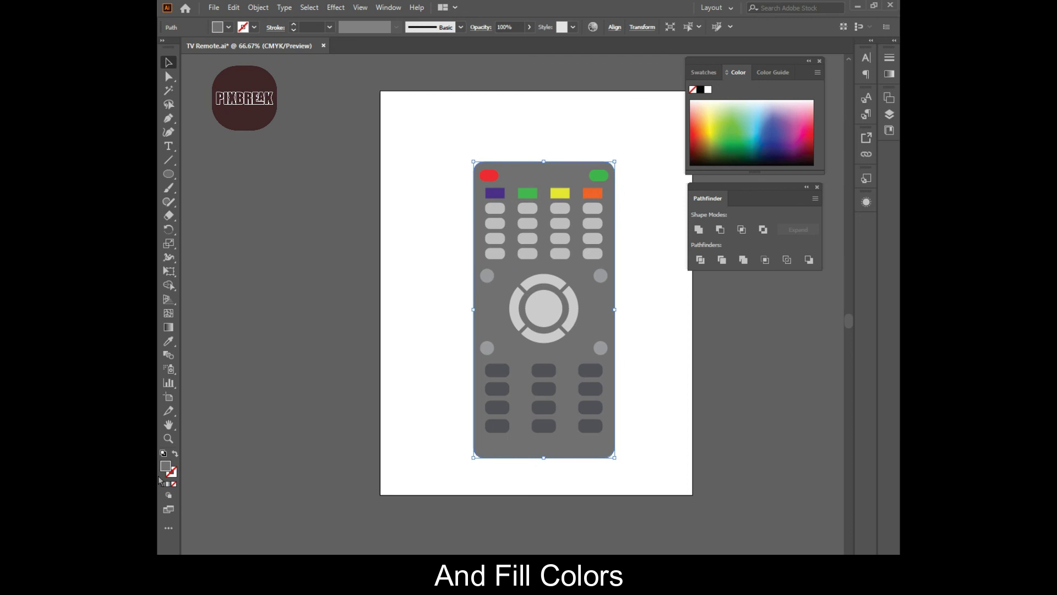
{"action": "double_click", "coordinate": [166, 466]}
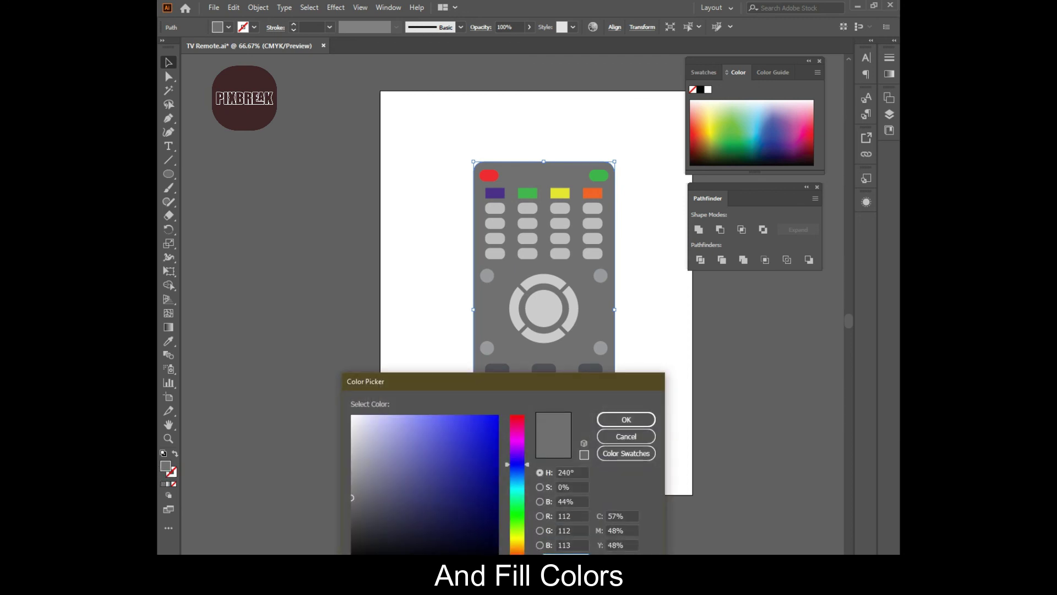
{"action": "left_click", "coordinate": [358, 550]}
{"action": "key", "text": "Return"}
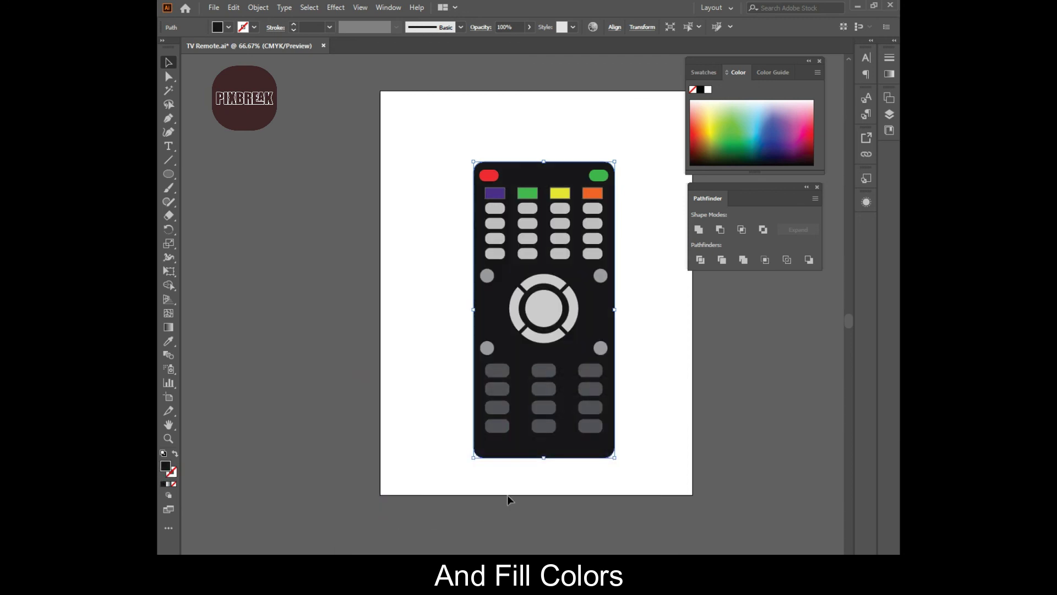
{"action": "left_click", "coordinate": [638, 408]}
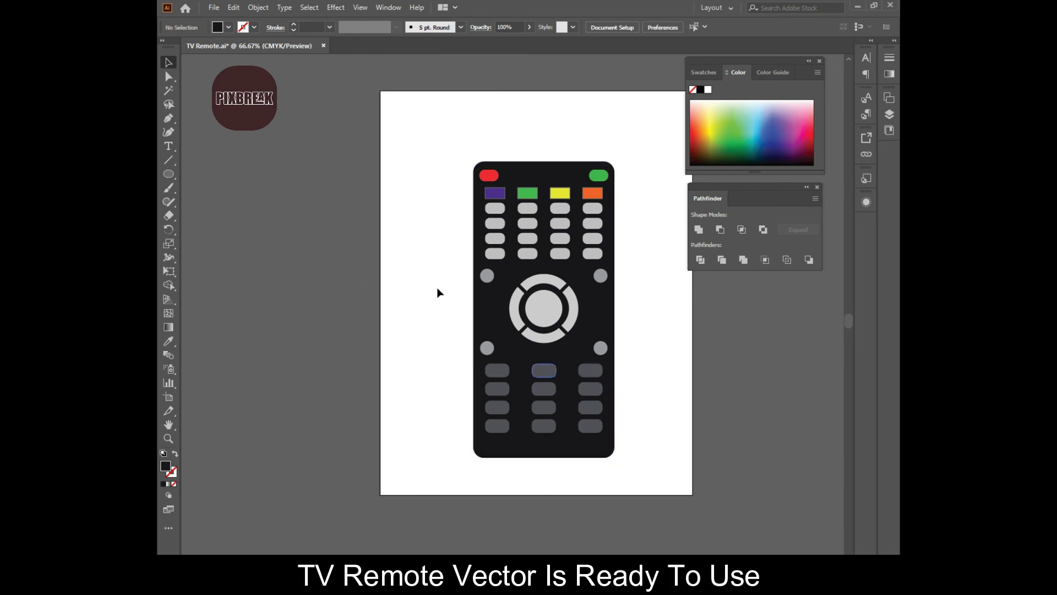